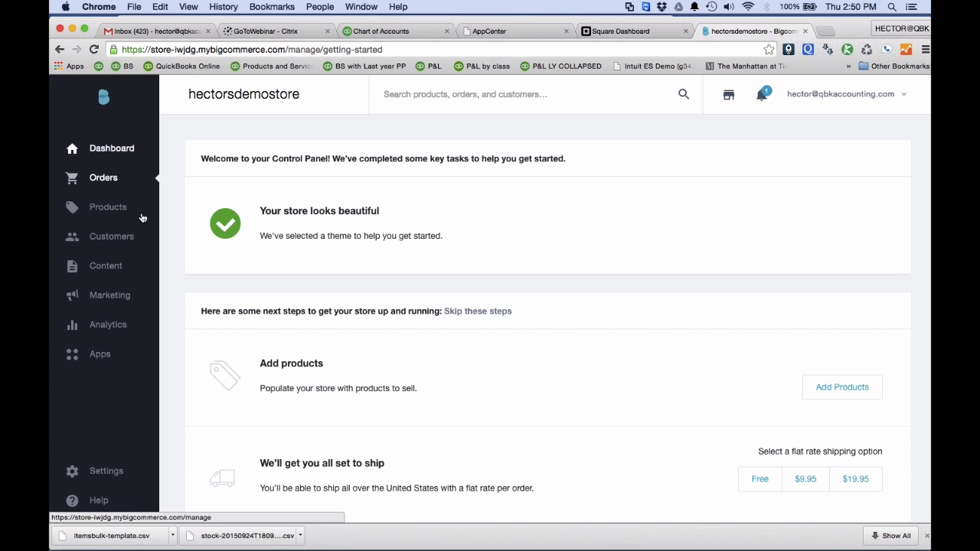
Open the store's product list, dismiss the Getting Started tip, and look through the sample products, SKUs, stock levels and prices.
click(106, 208)
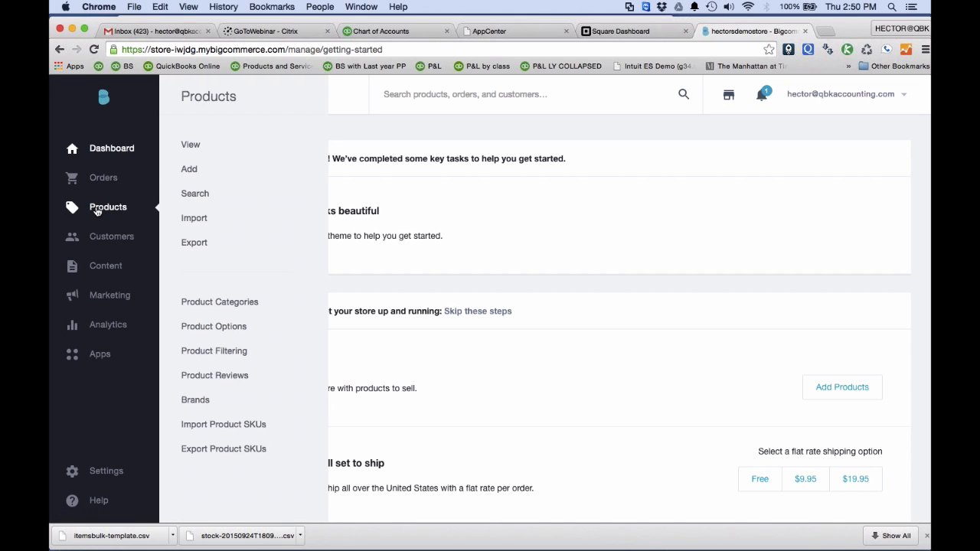
click(190, 145)
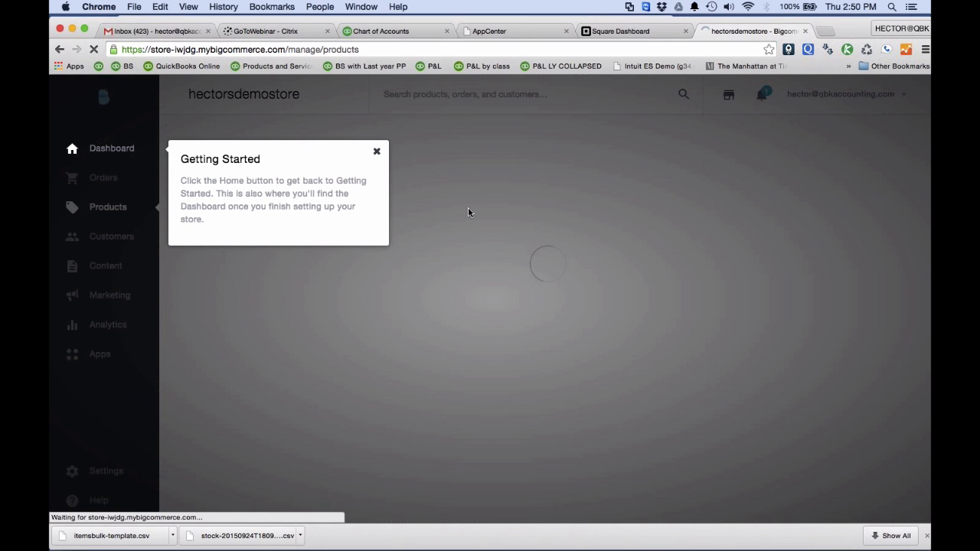
click(376, 152)
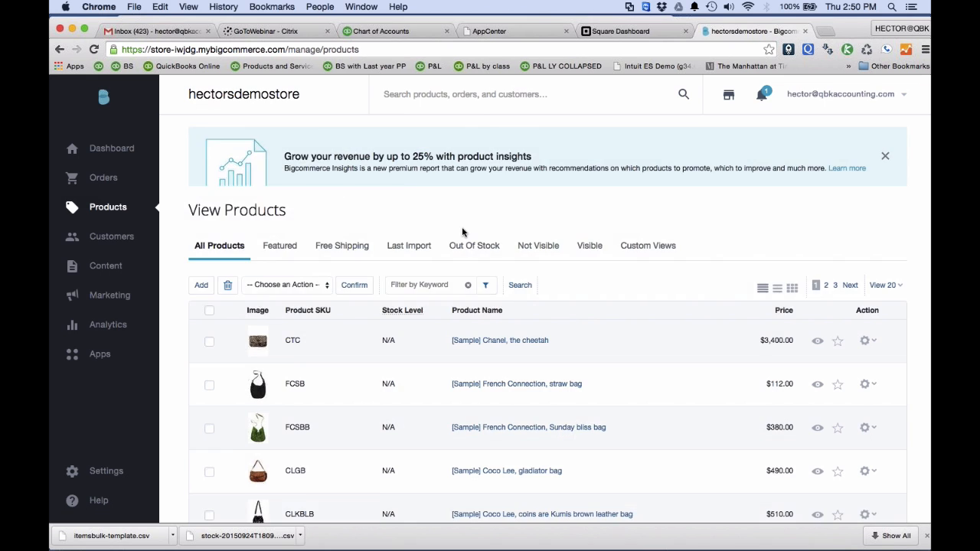
scroll(464, 232, down, 2)
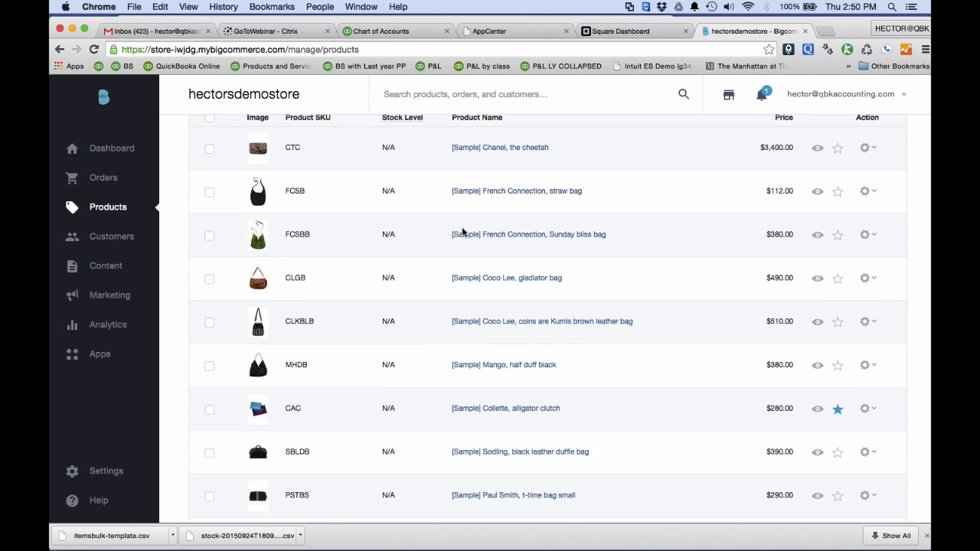
scroll(464, 232, up, 1)
scroll(464, 232, up, 2)
scroll(655, 291, down, 1)
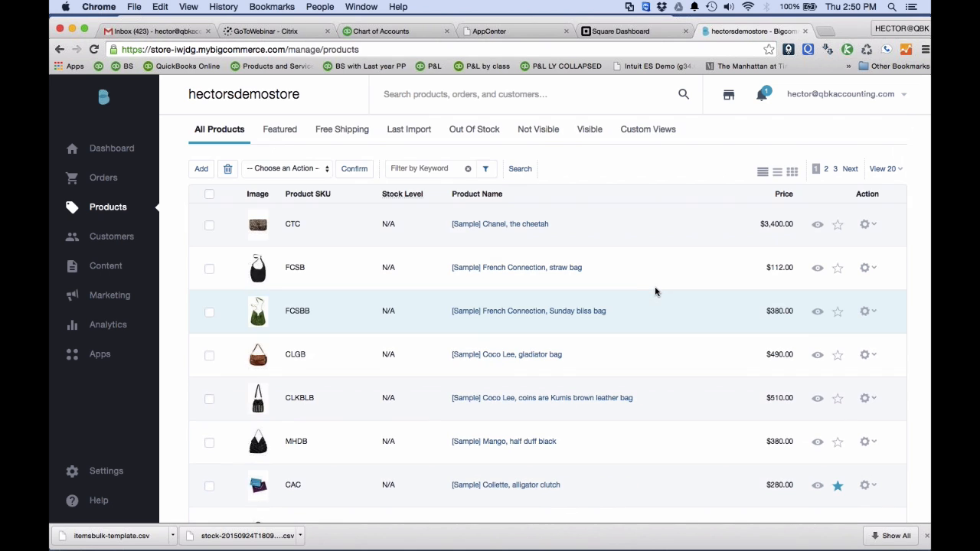
scroll(655, 289, down, 5)
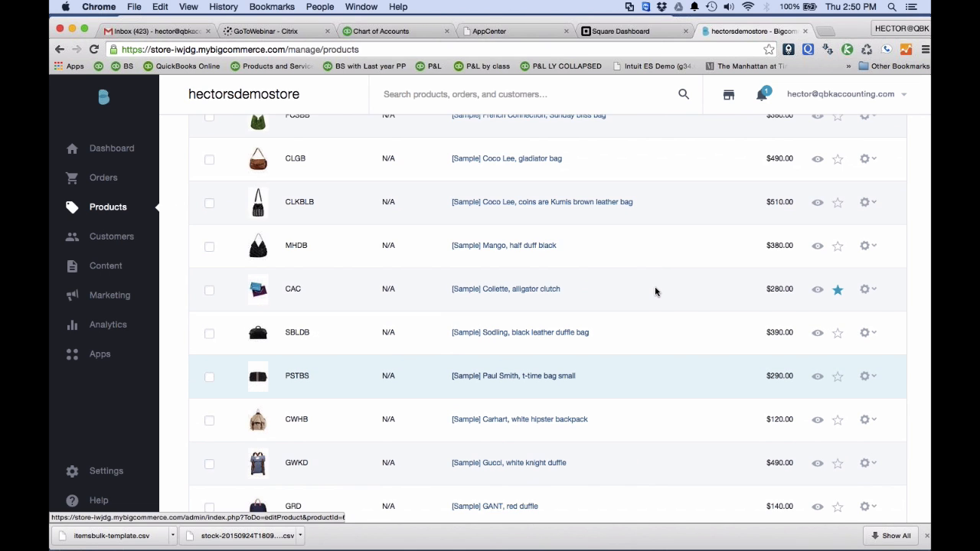
scroll(655, 290, up, 7)
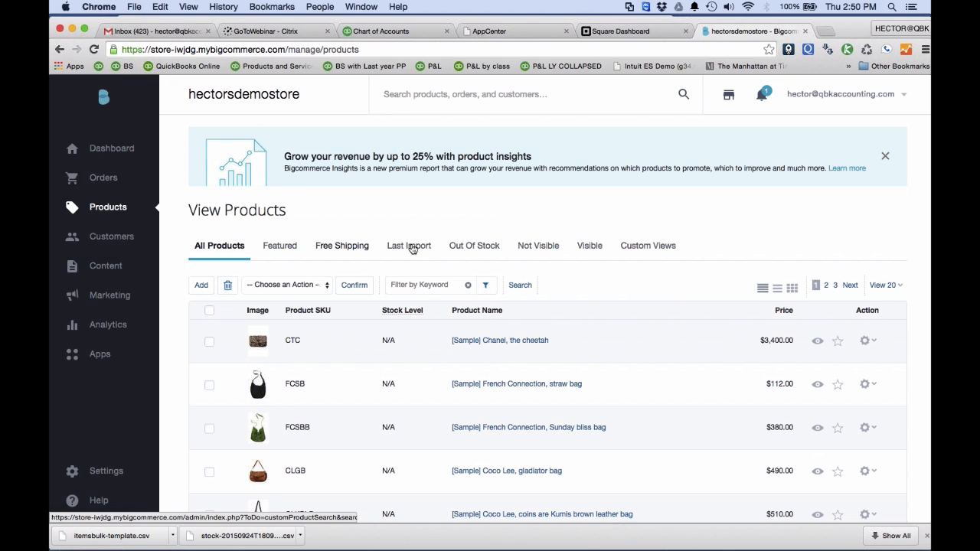
scroll(501, 363, down, 2)
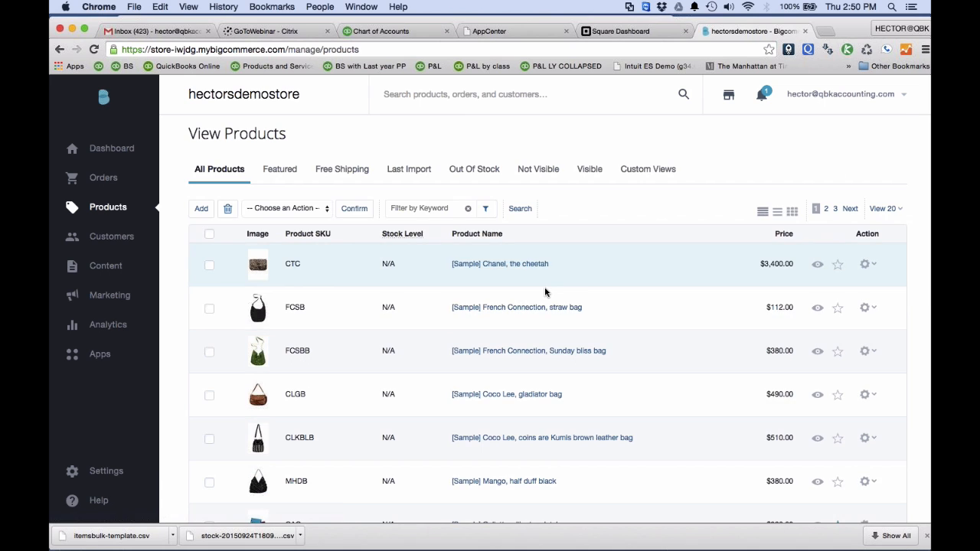
scroll(544, 289, up, 1)
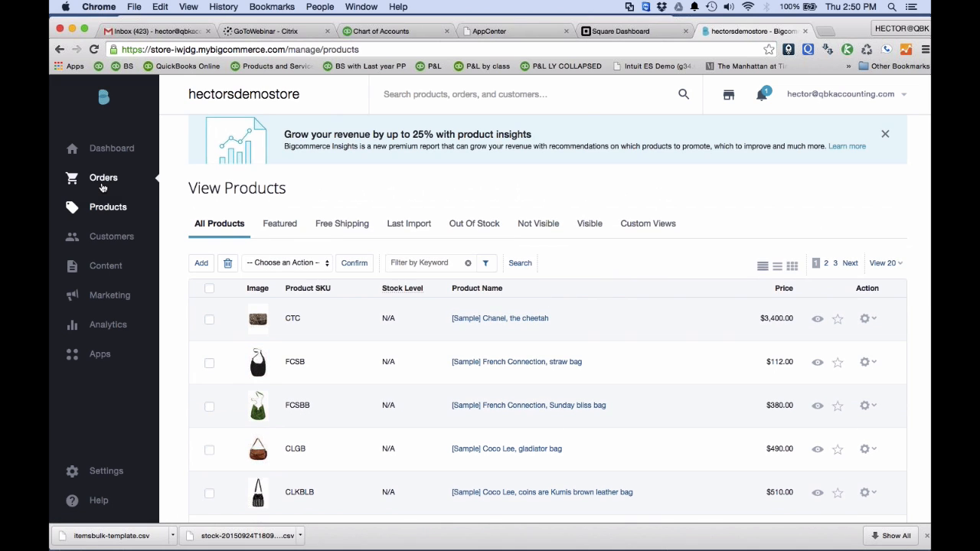
Open the store's order list and set the status of the 3rd Sep 2015 order to Shipped.
mouse_move(103, 177)
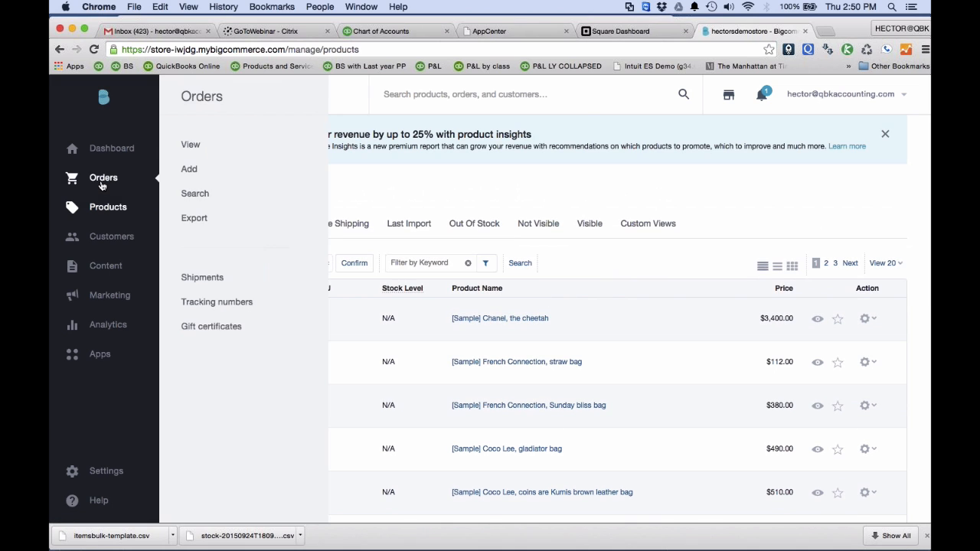
click(182, 145)
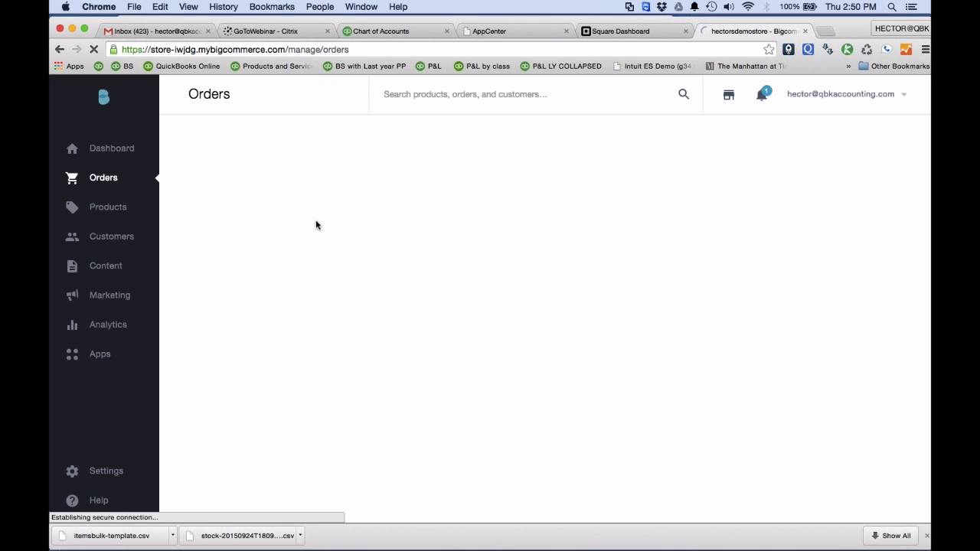
scroll(307, 258, down, 2)
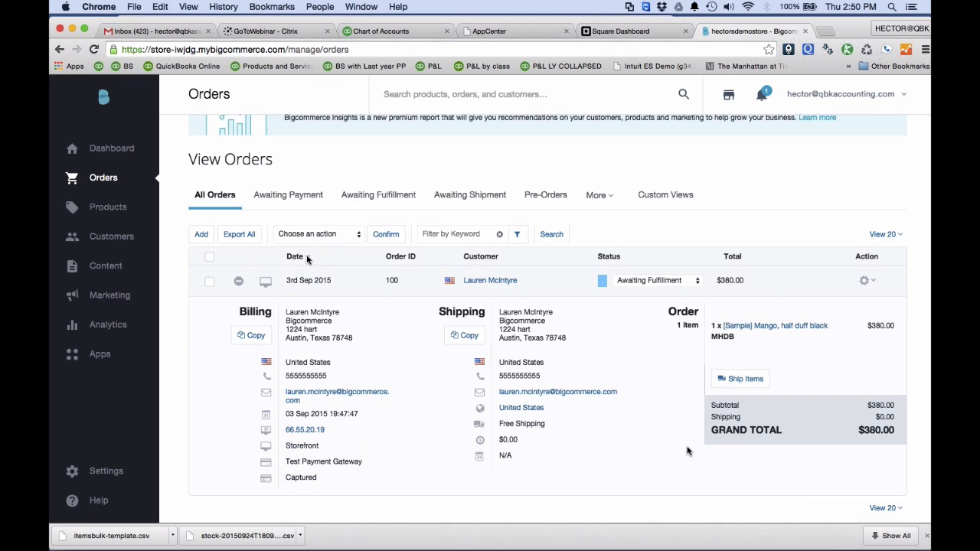
scroll(672, 340, down, 5)
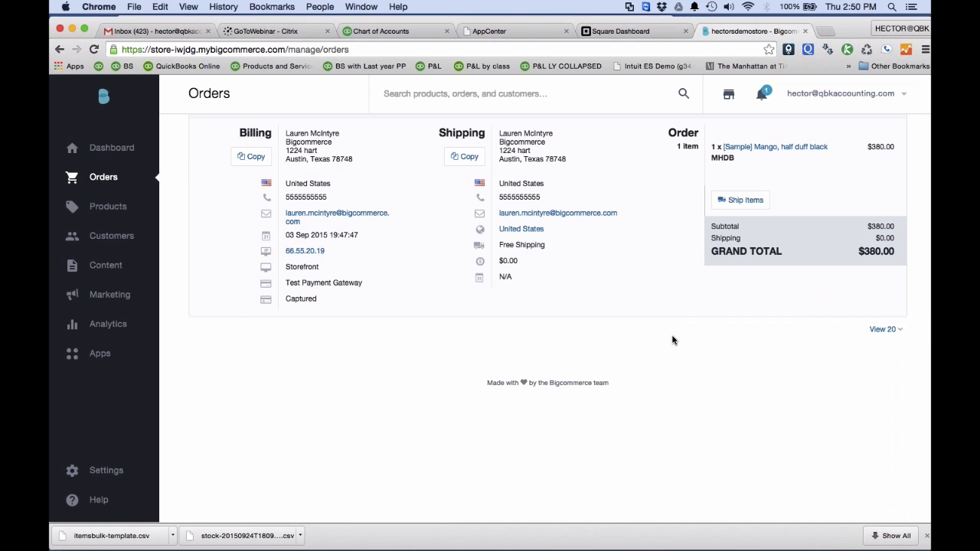
scroll(672, 339, up, 2)
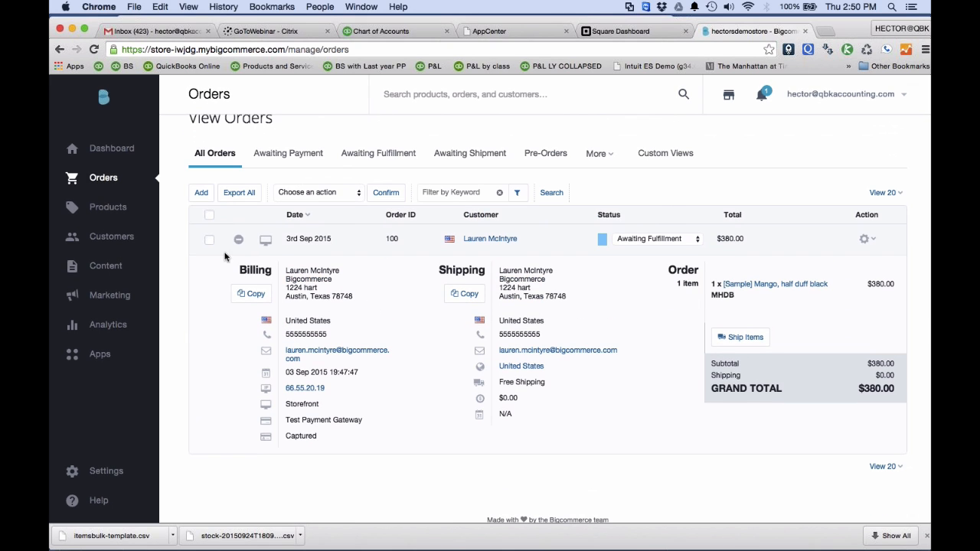
click(652, 239)
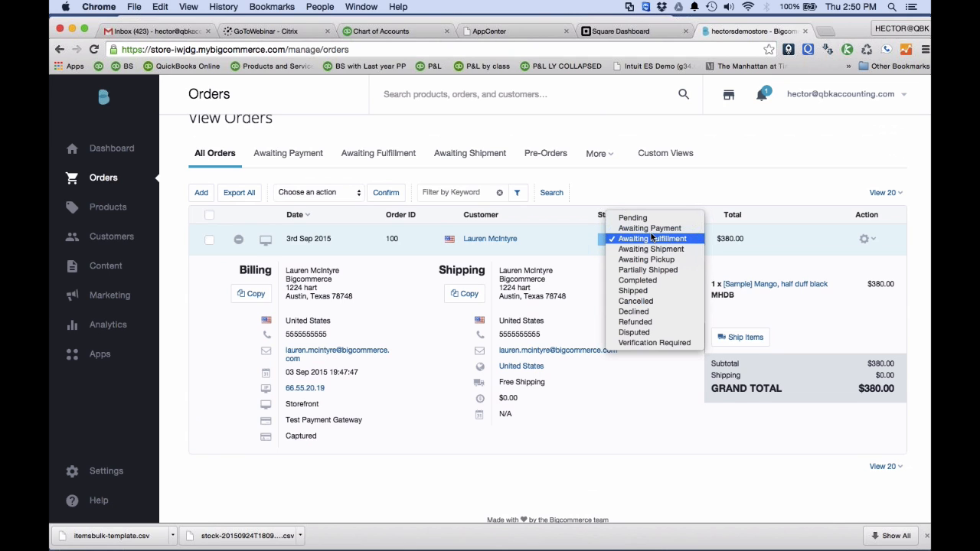
click(649, 290)
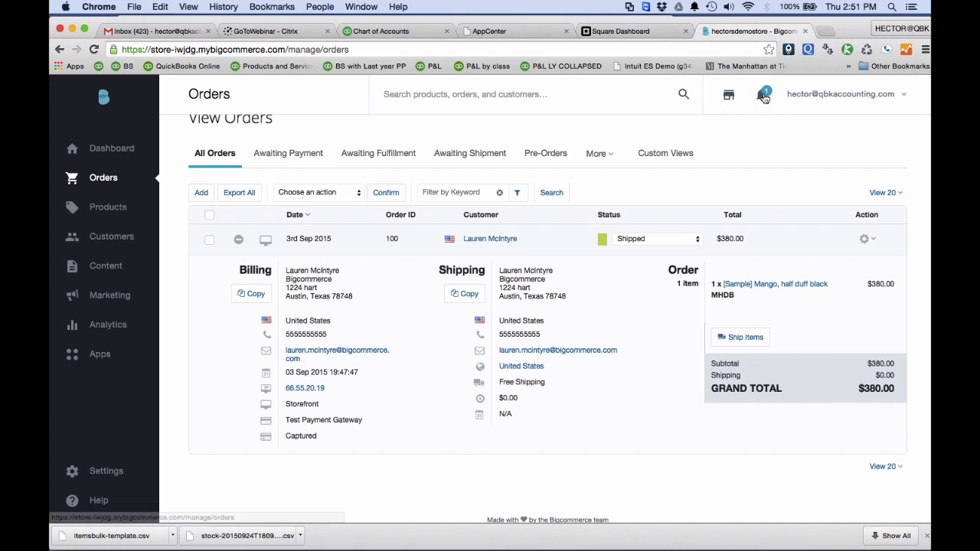
Open the storefront and examine its home page, including the banners, featured products and product listings.
click(731, 96)
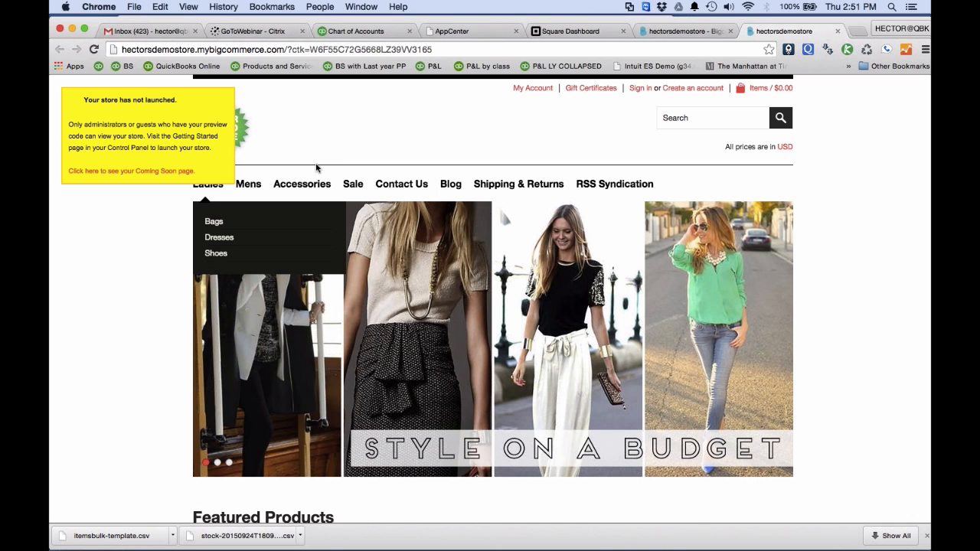
scroll(101, 372, down, 5)
scroll(101, 373, up, 5)
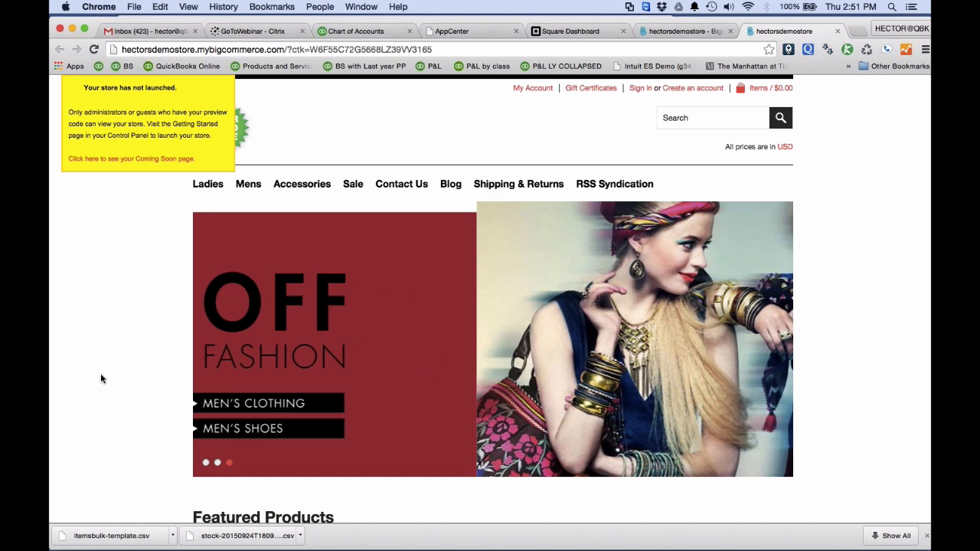
scroll(100, 374, down, 5)
mouse_move(227, 359)
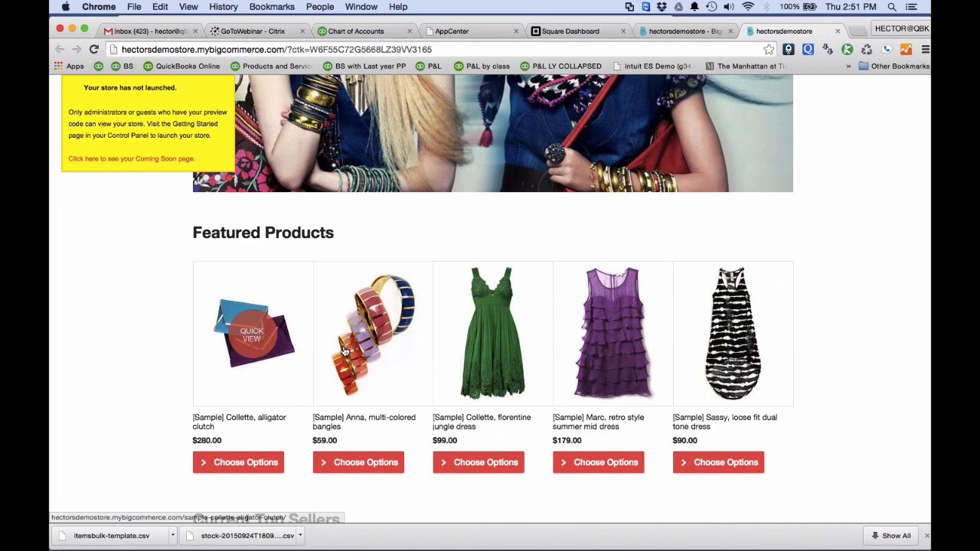
scroll(587, 305, down, 5)
scroll(587, 304, down, 5)
mouse_move(538, 251)
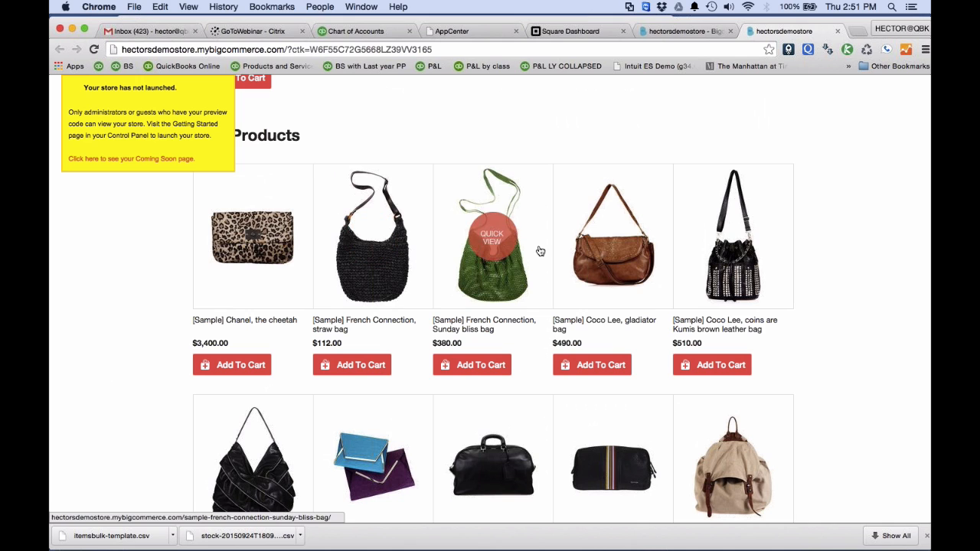
scroll(540, 251, down, 3)
scroll(528, 336, up, 10)
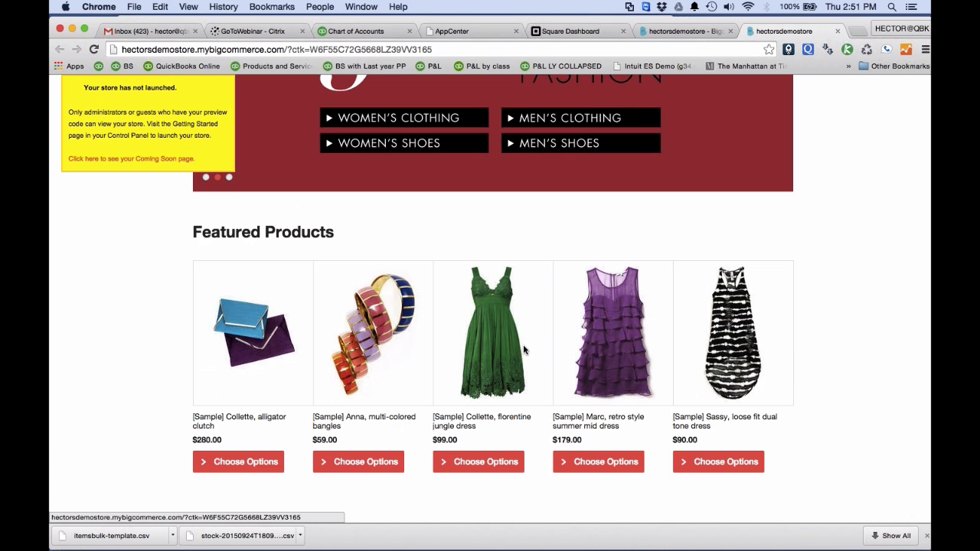
Add one Collette florentine jungle dress in size M and color Black to the cart.
scroll(524, 349, down, 2)
click(475, 371)
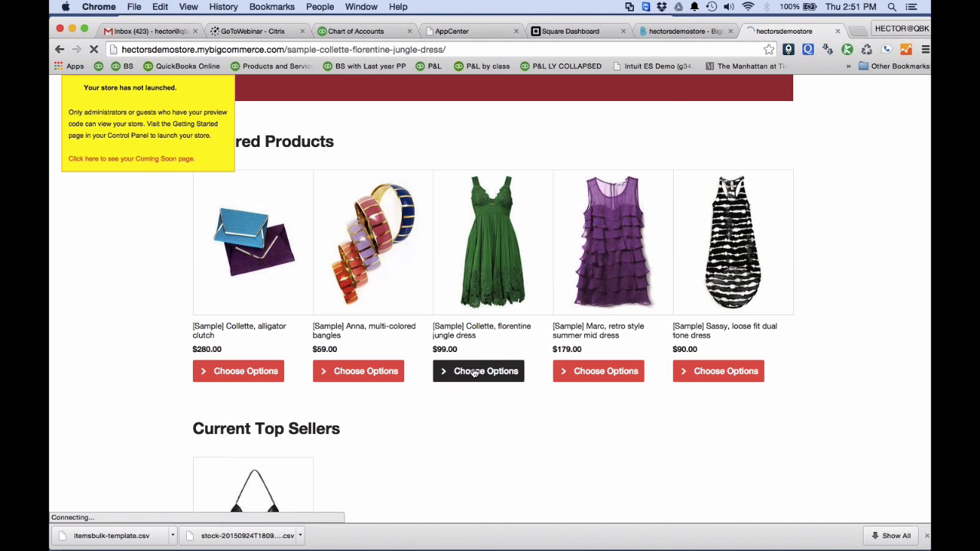
scroll(498, 339, down, 10)
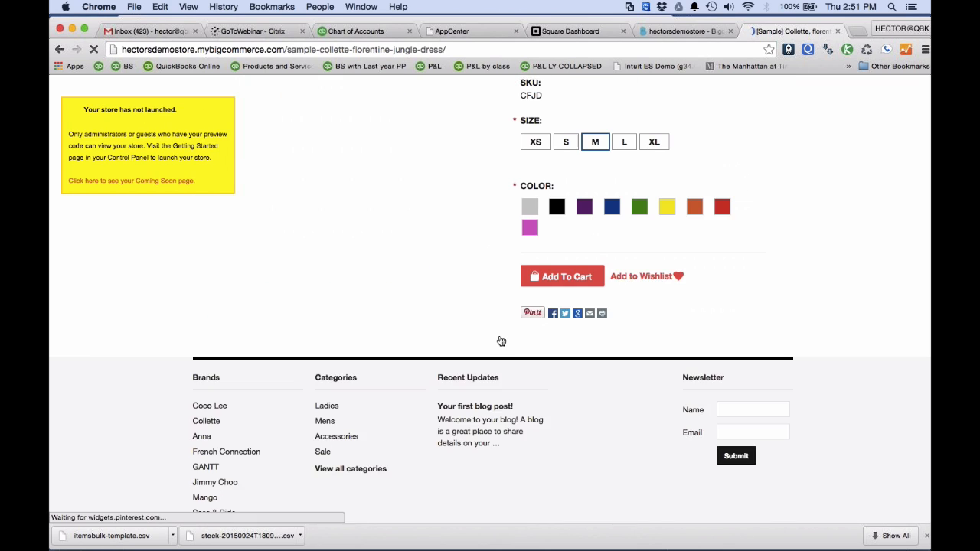
click(565, 306)
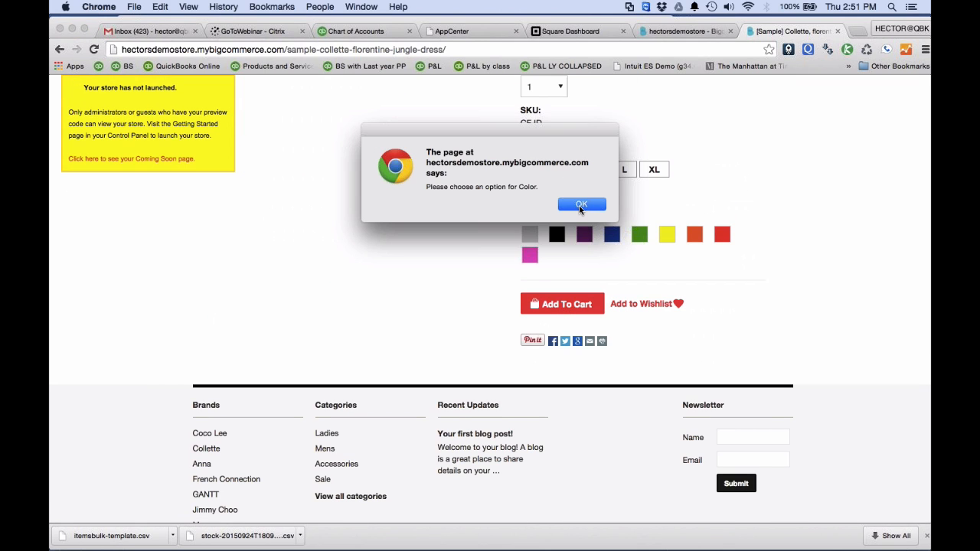
click(580, 205)
click(563, 230)
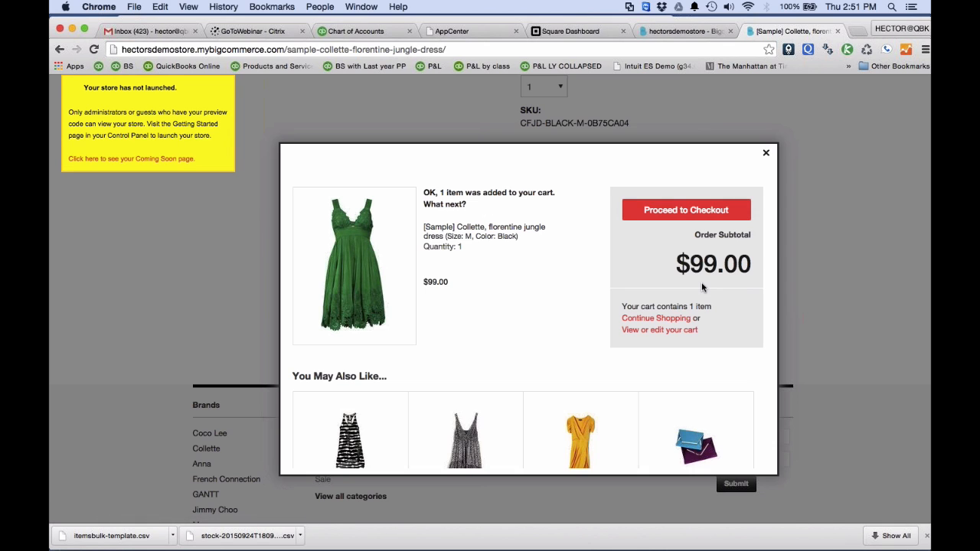
Proceed to checkout with the dress and continue as a guest.
click(674, 214)
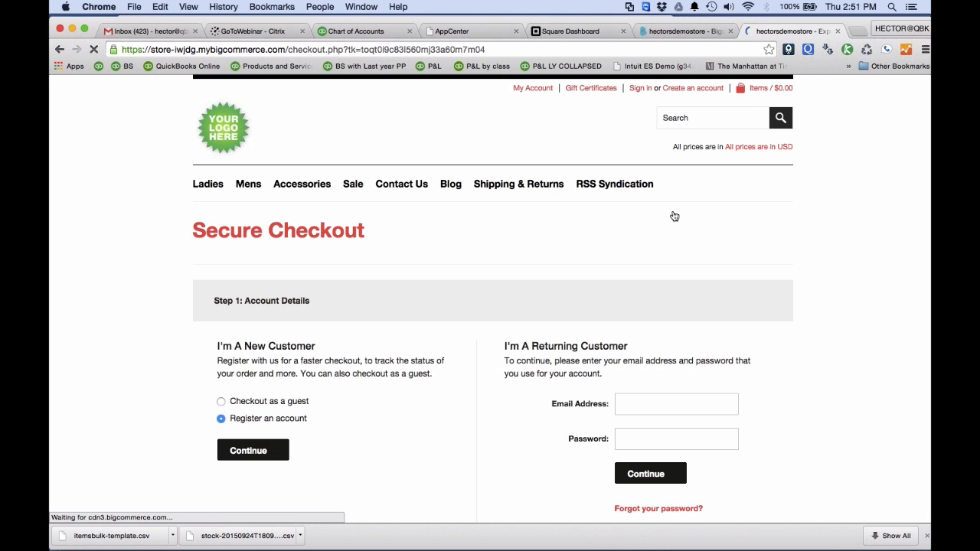
click(222, 382)
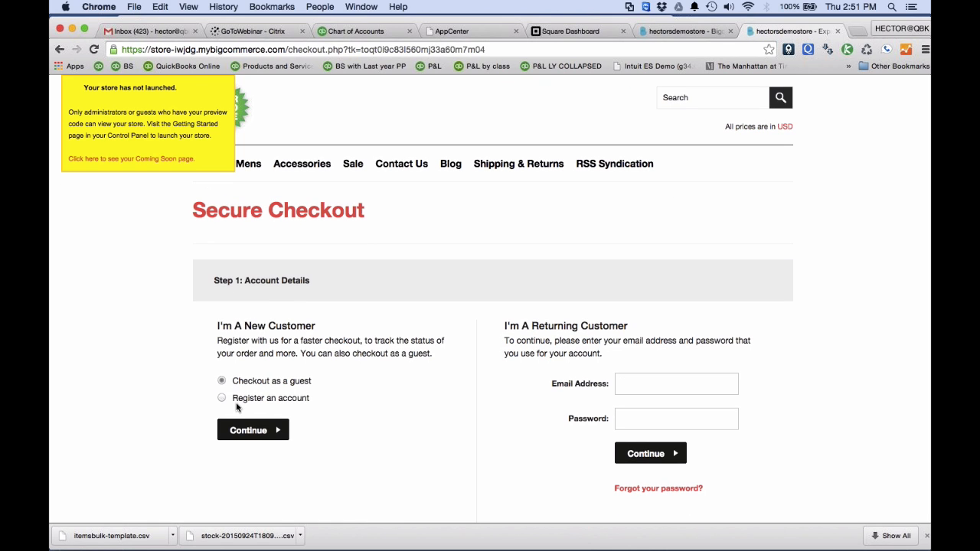
click(243, 430)
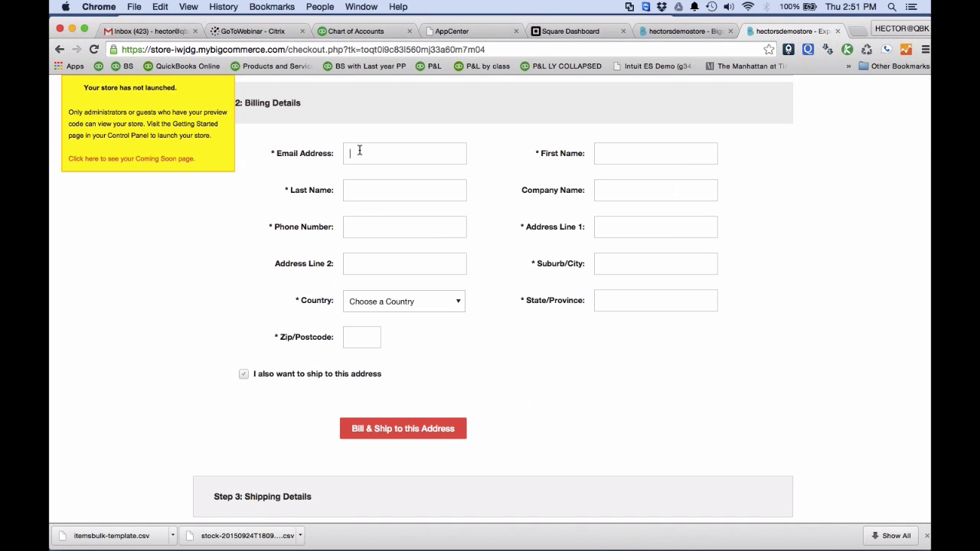
Fill in the billing details from the saved autofill entry and enter the customer's first and last name.
click(359, 153)
click(369, 178)
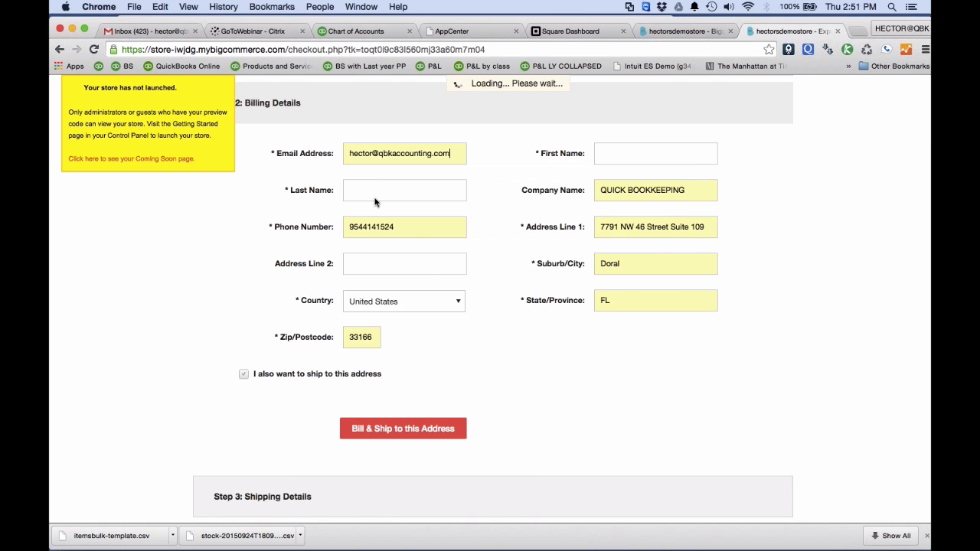
click(623, 151)
key(Tab)
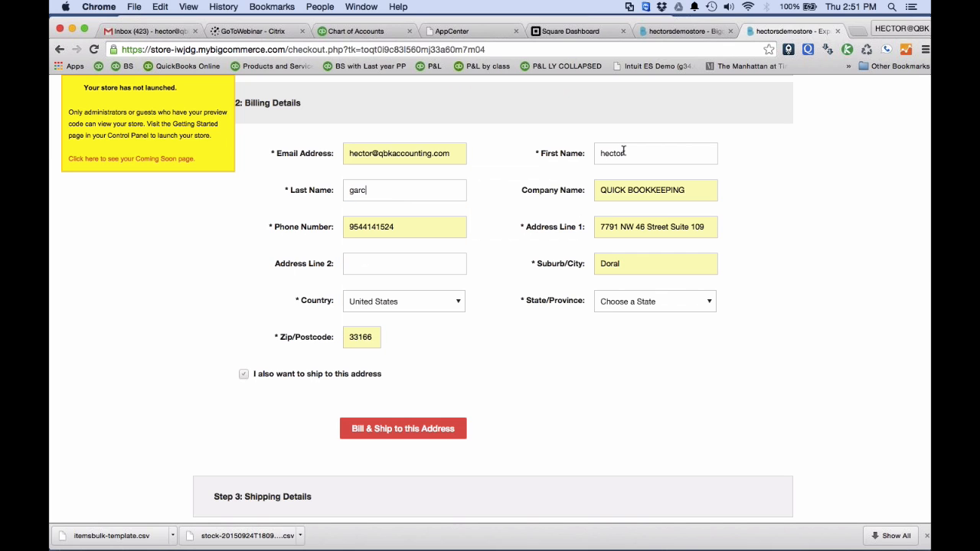
Choose Florida as the billing state and bill and ship the order to this address.
click(413, 430)
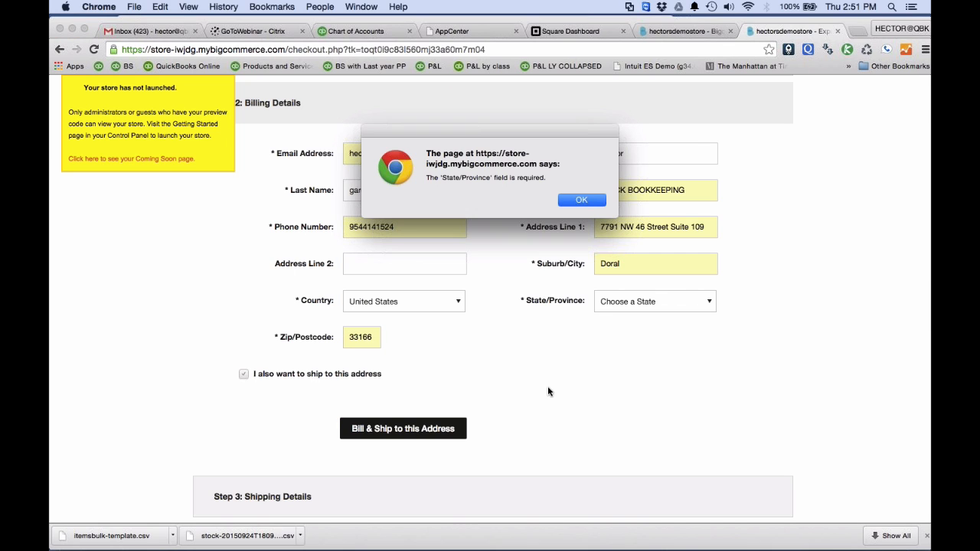
click(588, 205)
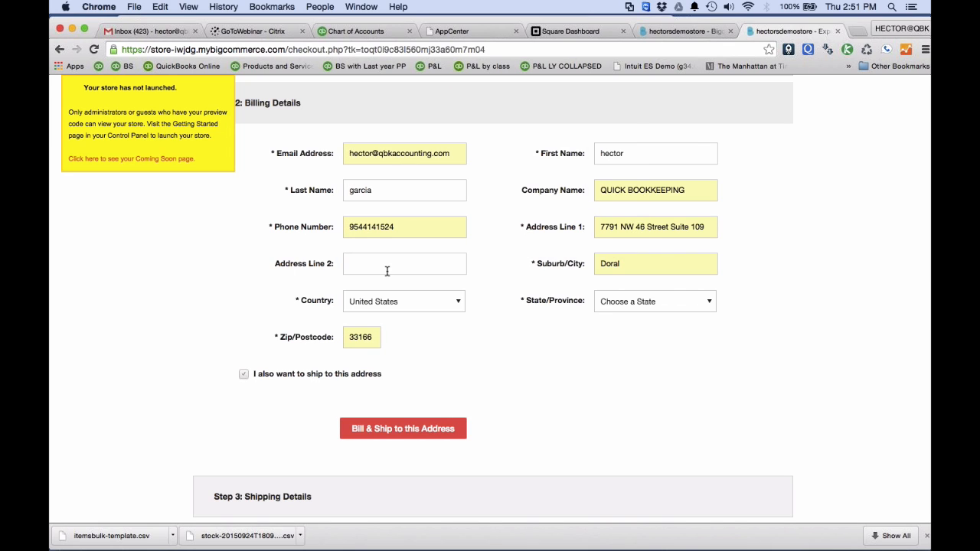
click(643, 301)
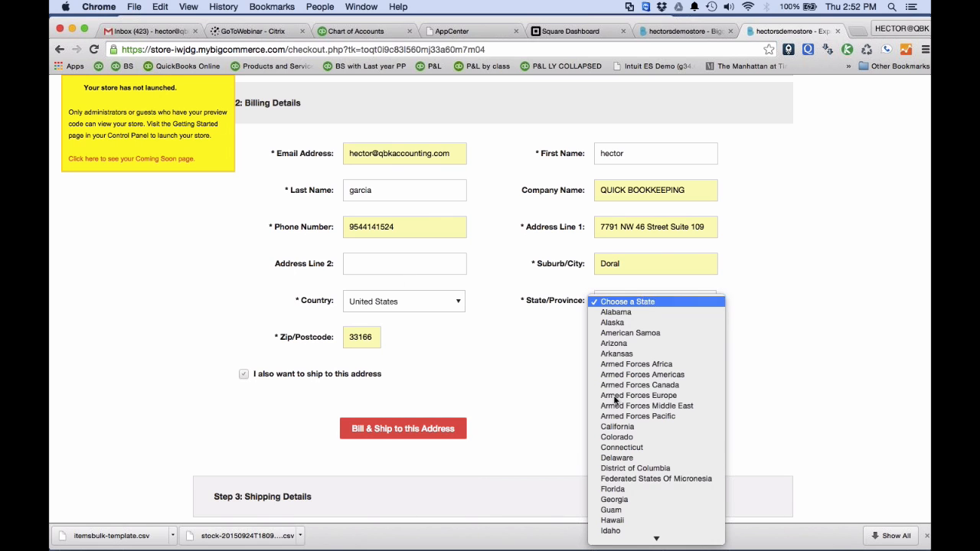
click(604, 488)
click(419, 428)
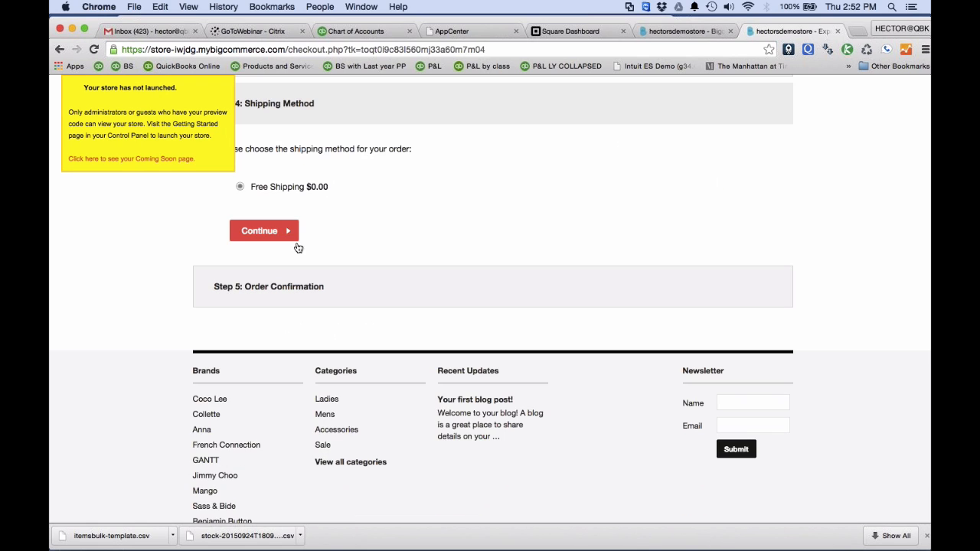
Accept Free Shipping as the shipping method and continue to the order confirmation.
click(275, 237)
scroll(482, 352, down, 8)
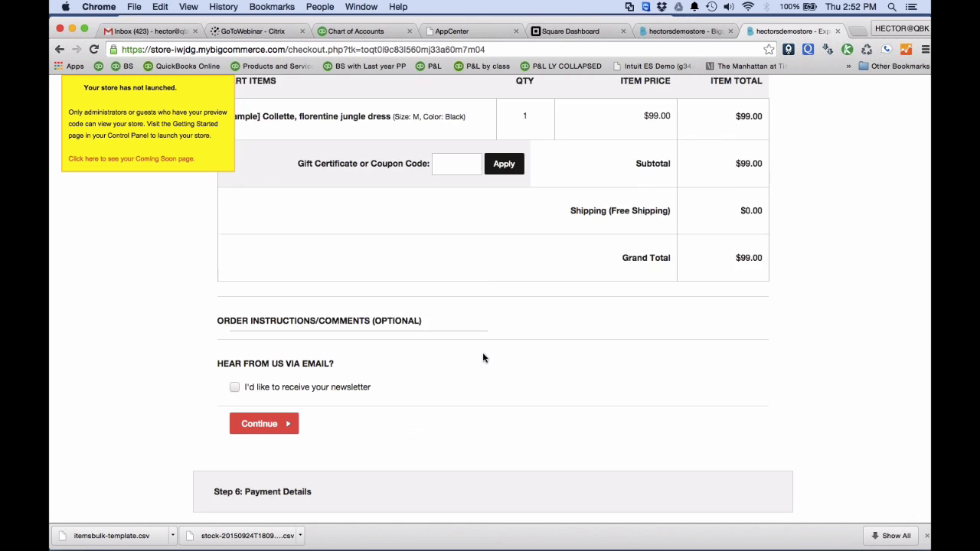
Continue to the payment details, choose American Express as the card type and enter a credit card number.
click(277, 375)
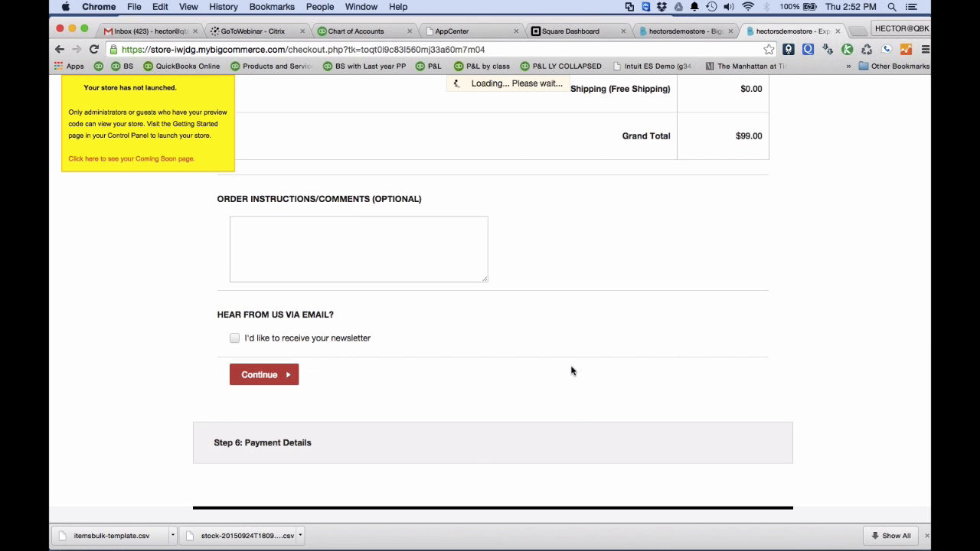
click(419, 195)
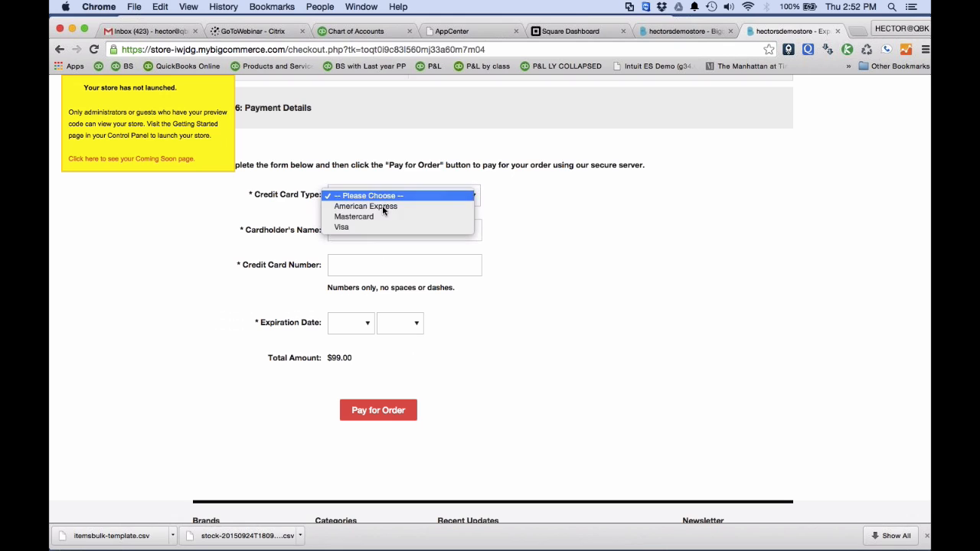
click(382, 207)
click(385, 232)
text(53455334545)
click(375, 267)
text(54353455)
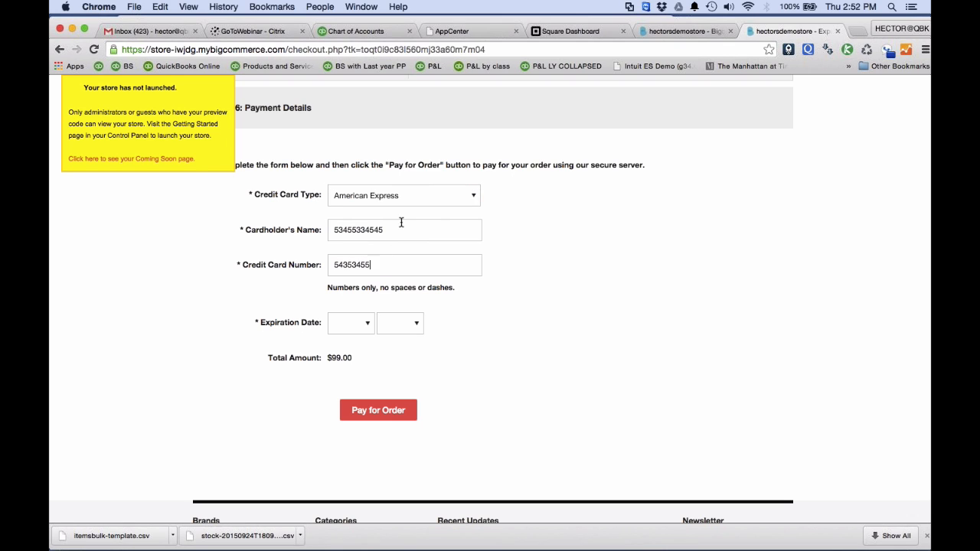
Replace the cardholder's name entry with the customer's full name.
double_click(402, 232)
key(Tab)
Set the card's expiration date to Mar 2017 and submit the payment for the order.
click(359, 321)
click(340, 354)
click(399, 322)
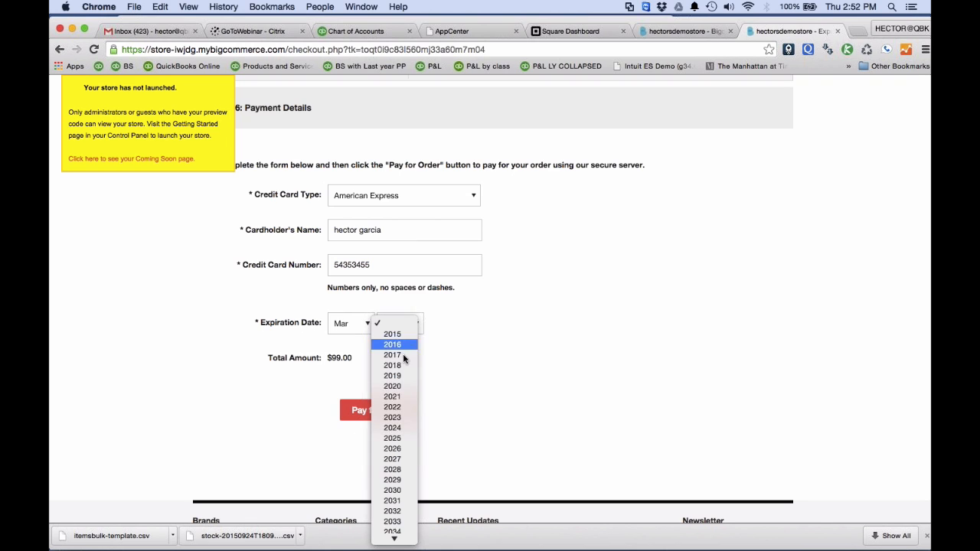
click(383, 355)
click(377, 420)
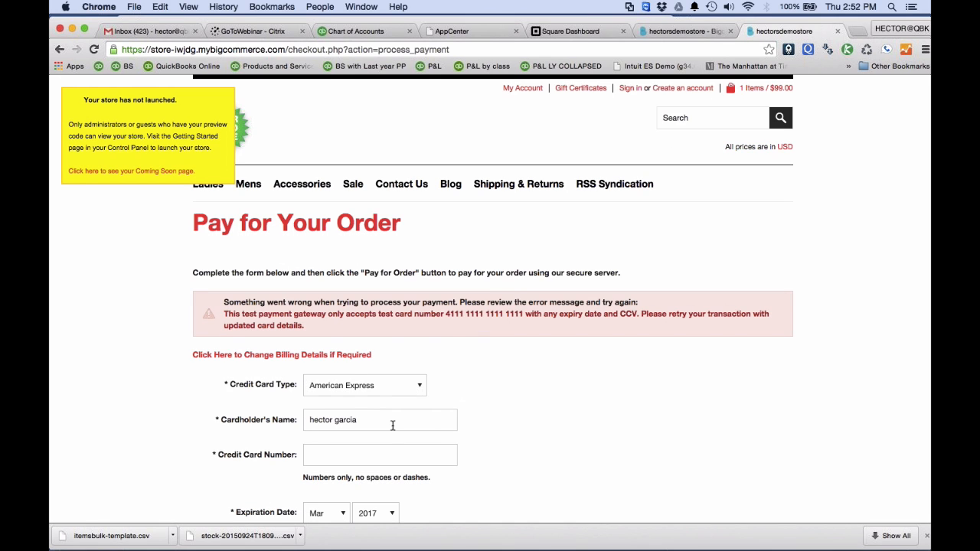
Copy the test card number from the payment error message into the credit card number field and try to pay for the order.
scroll(393, 422, down, 3)
click(346, 330)
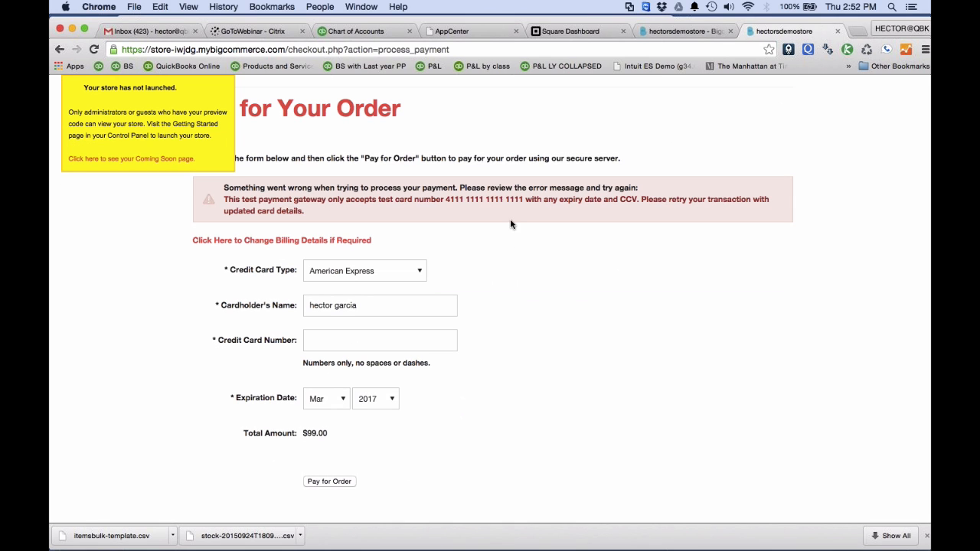
drag(524, 199, 445, 200)
key(super+c)
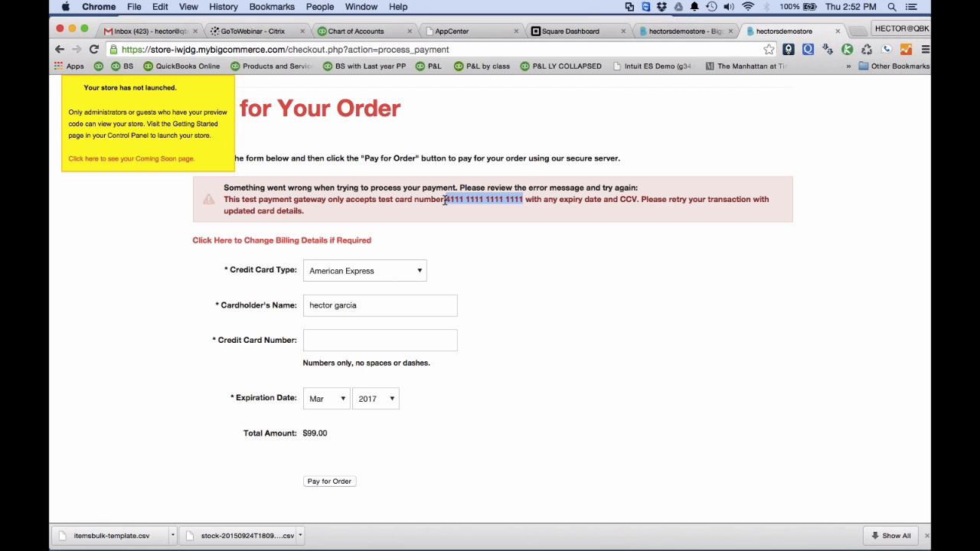
click(347, 339)
key(super+v)
scroll(347, 352, down, 2)
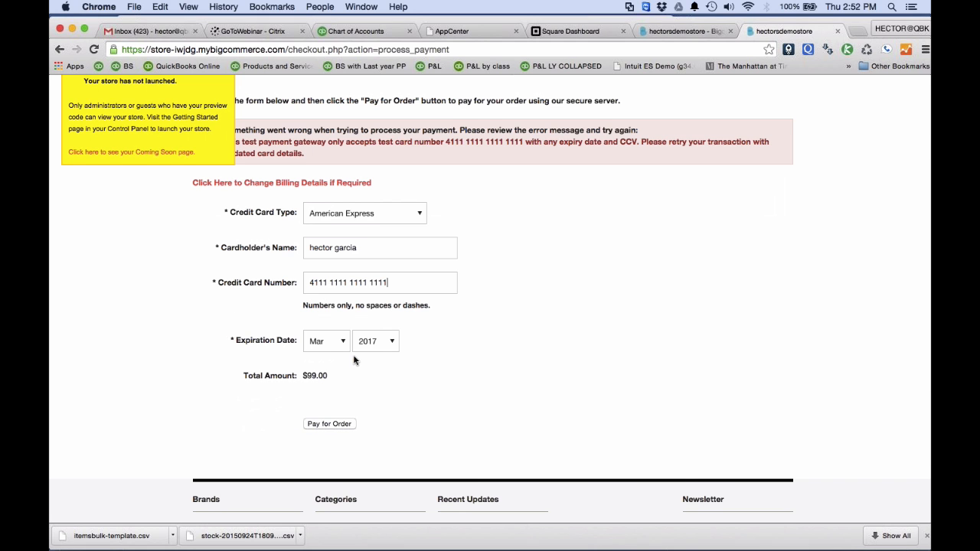
click(341, 407)
click(582, 203)
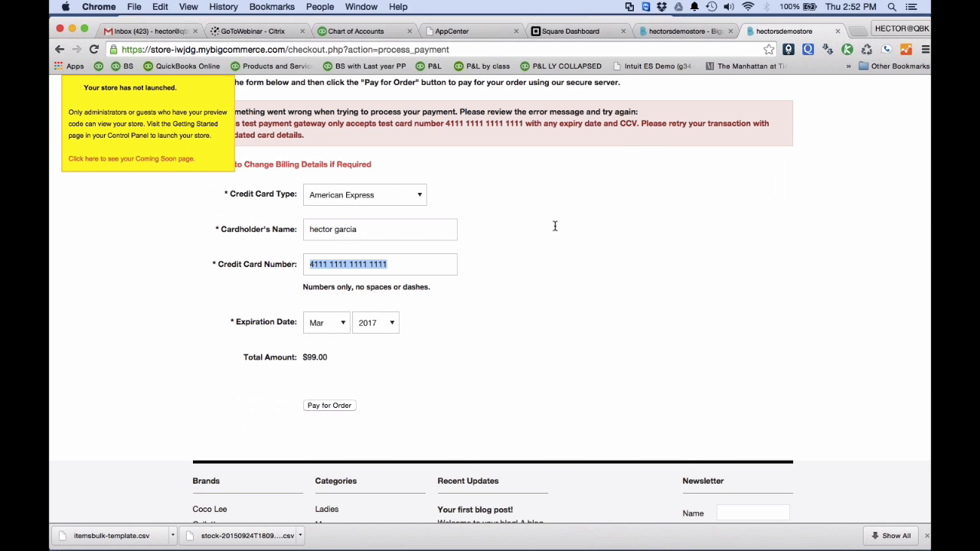
Remove the spaces from the credit card number and pay for the order.
click(340, 264)
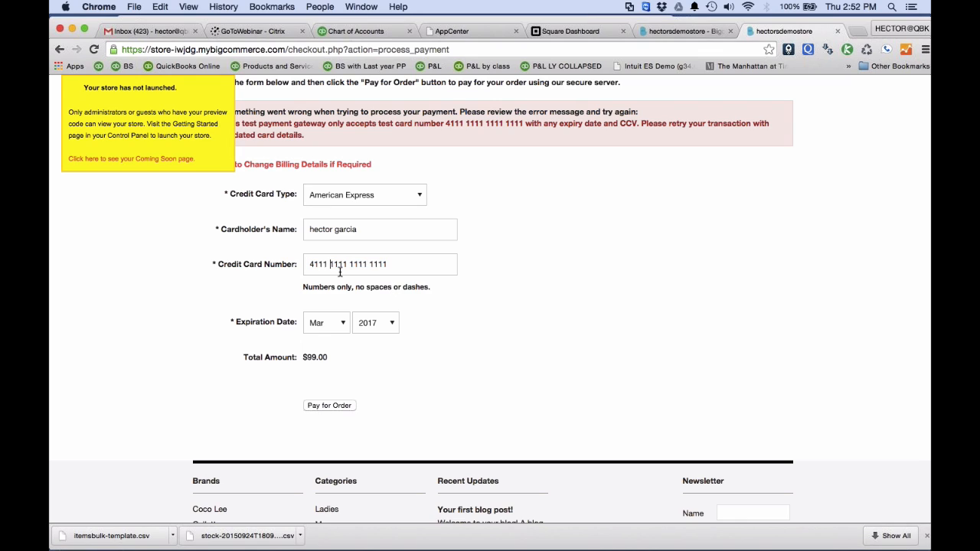
key(BackSpace)
key(Right)
key(Right)
key(Right)
key(BackSpace)
key(Delete)
click(328, 406)
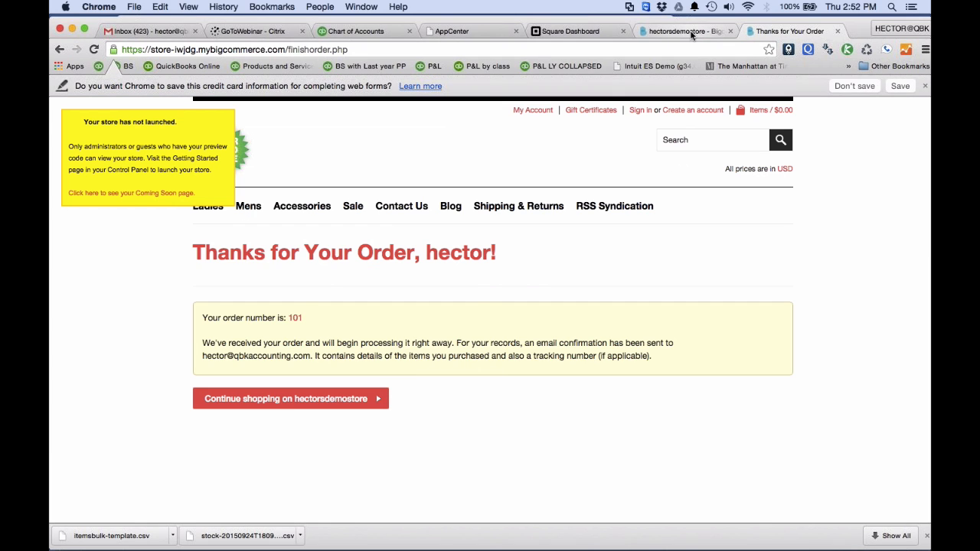
Return to the store's control panel, view all orders and examine the customer record behind the 24th Sep 2015 order.
click(689, 32)
click(105, 180)
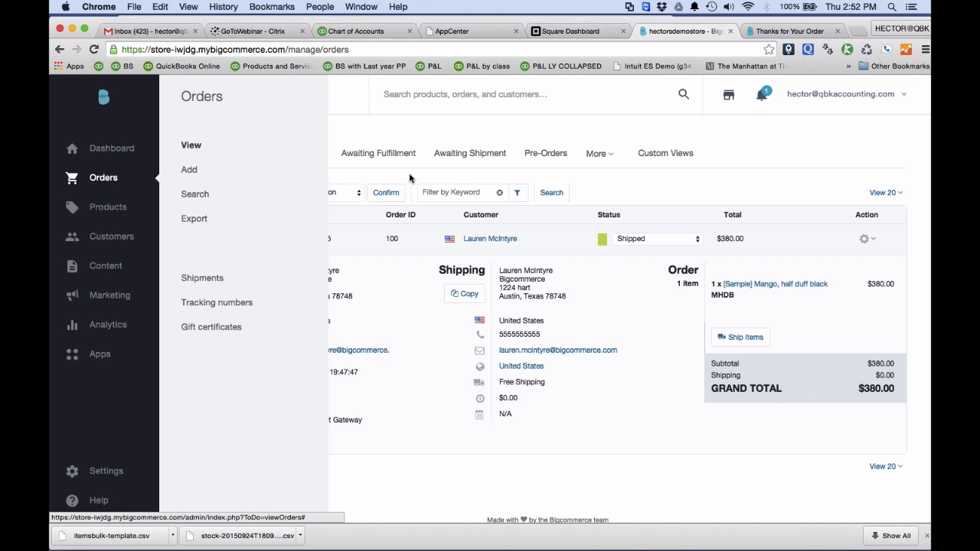
click(219, 156)
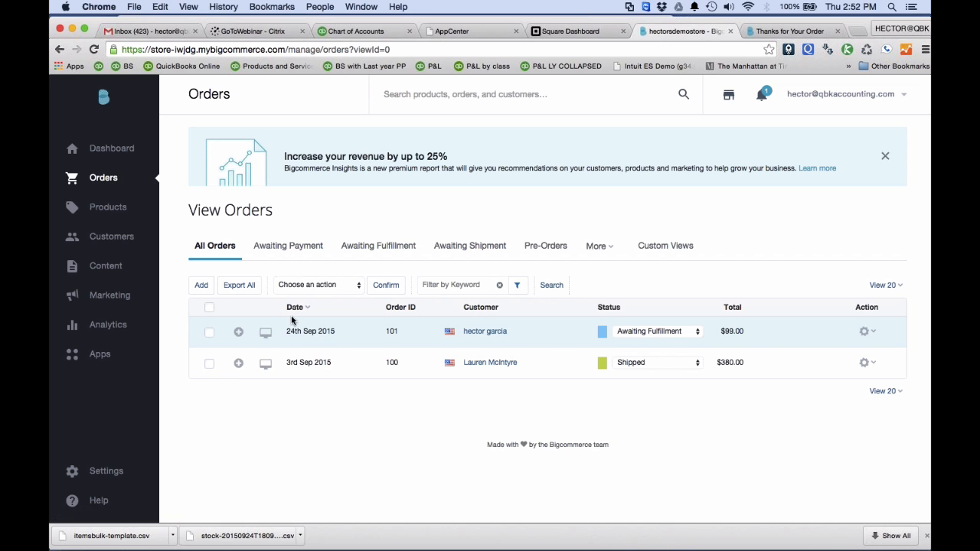
click(475, 331)
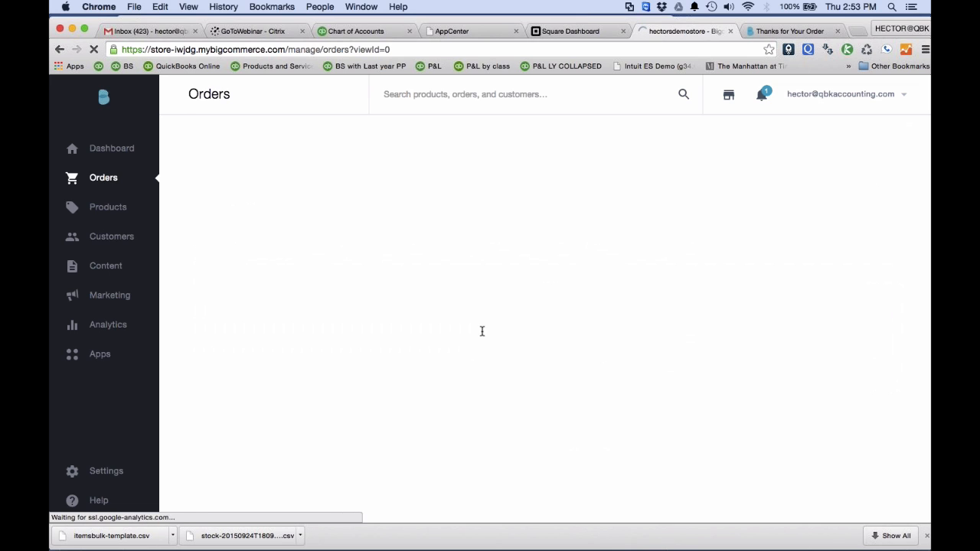
scroll(177, 157, down, 1)
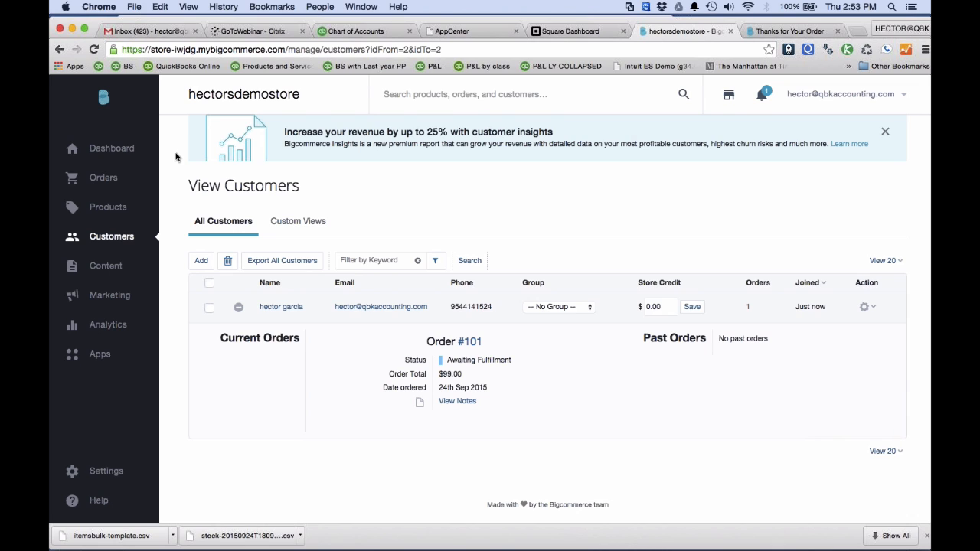
scroll(175, 157, up, 1)
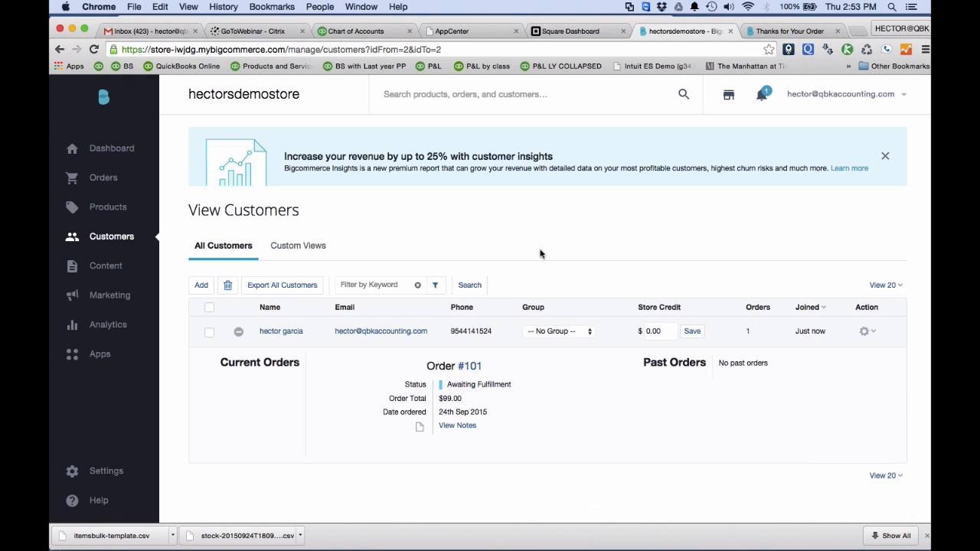
Switch to the slide presentation and show the CPE Keyword slide in full screen.
key(ctrl+Up)
click(359, 392)
click(162, 519)
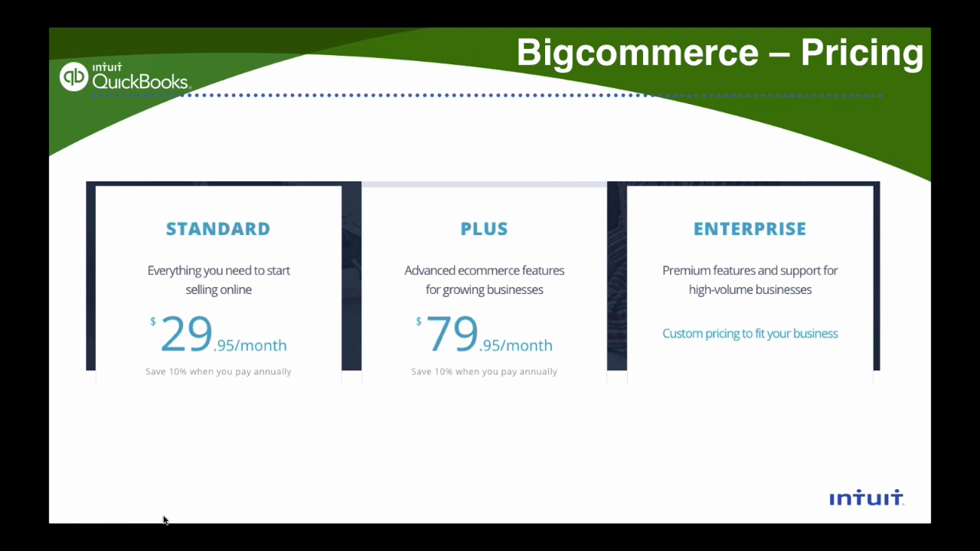
click(554, 276)
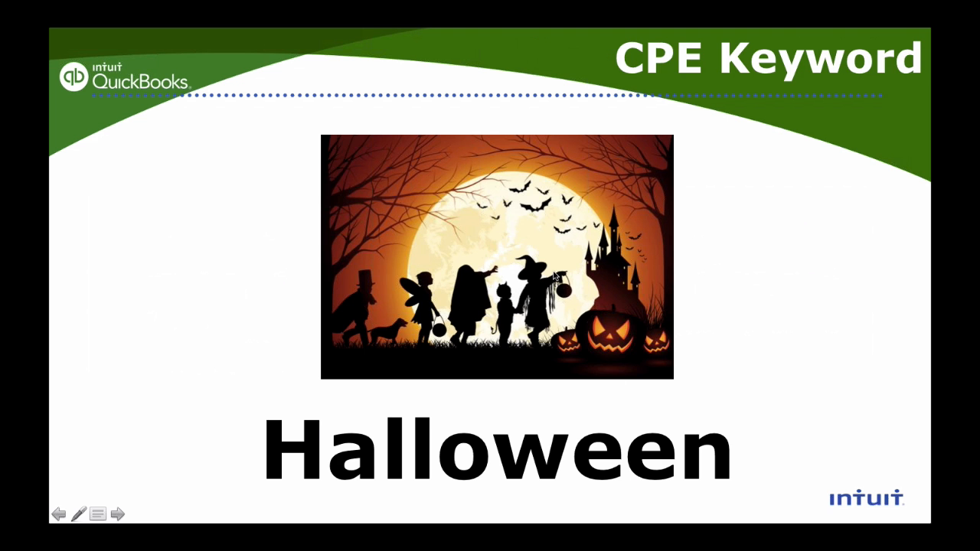
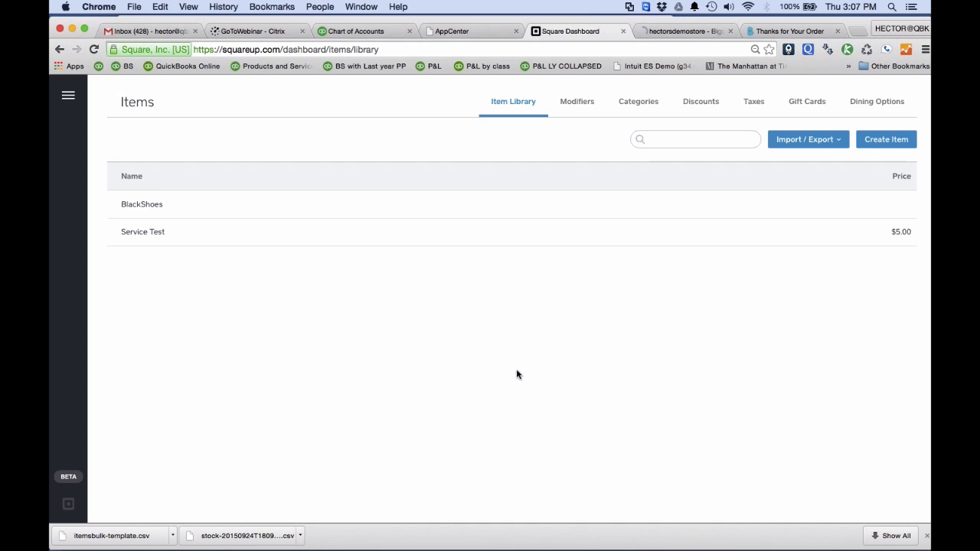
Create a new item named Beer in the Square item library, leaving its category unselected.
click(66, 97)
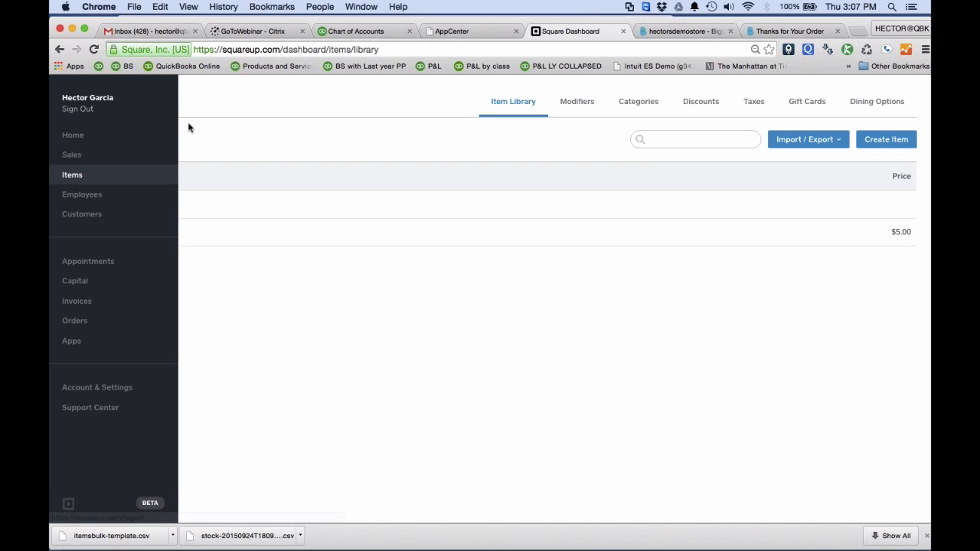
click(247, 112)
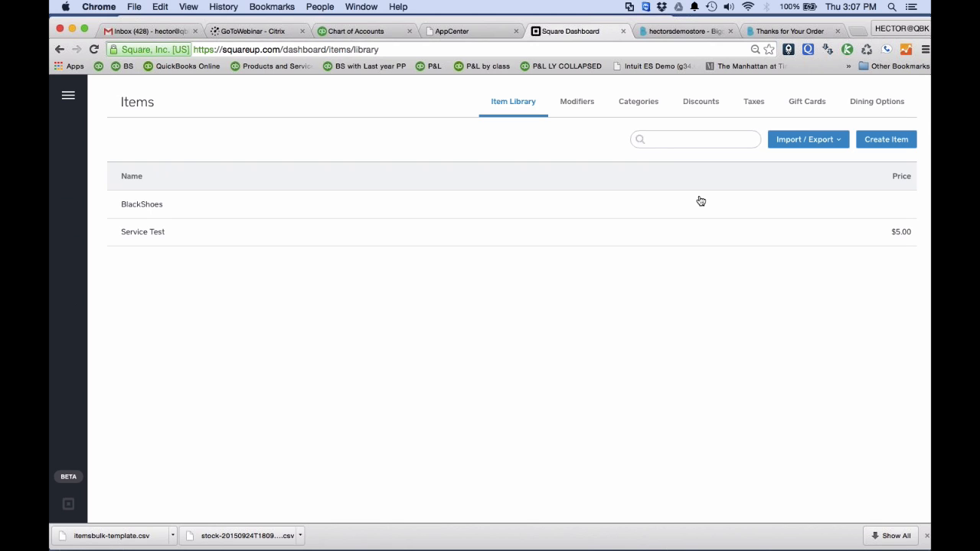
click(882, 140)
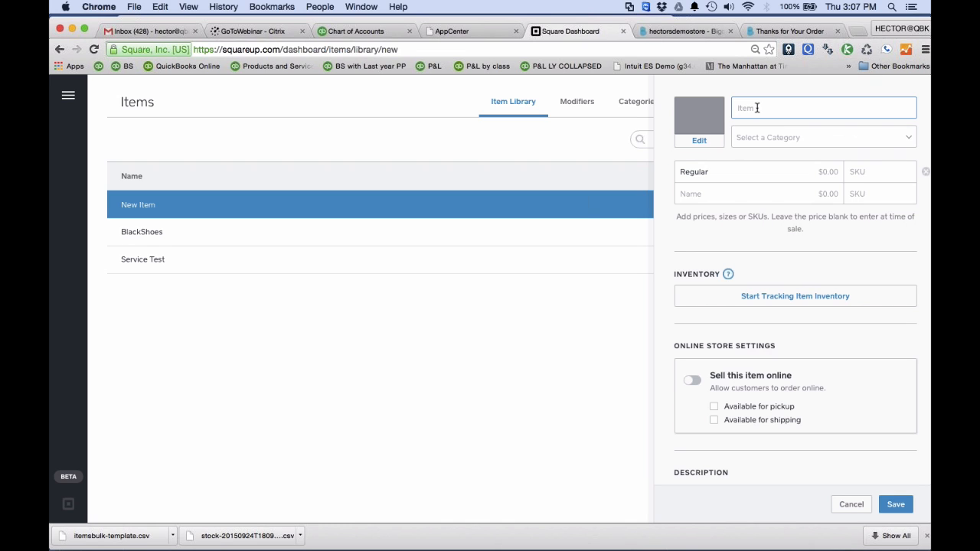
text(Beer)
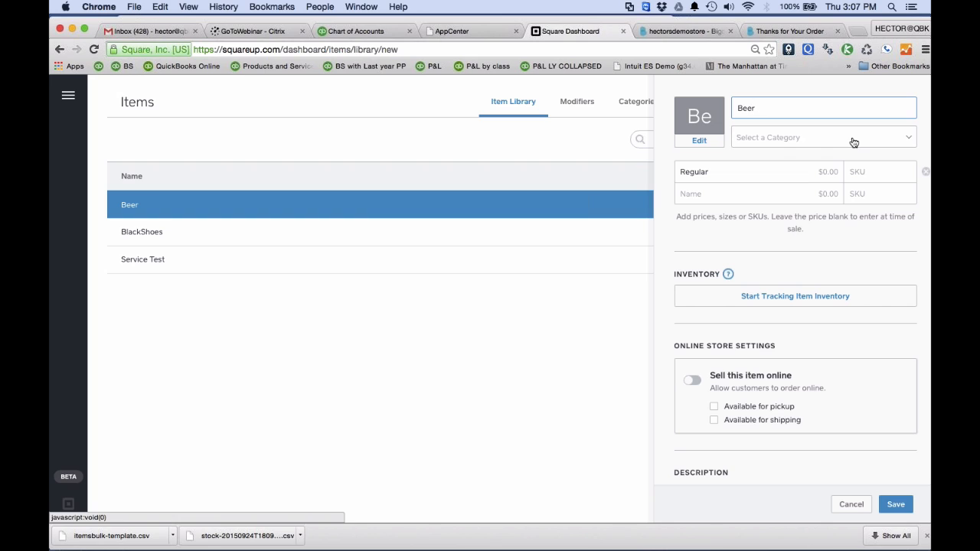
click(874, 138)
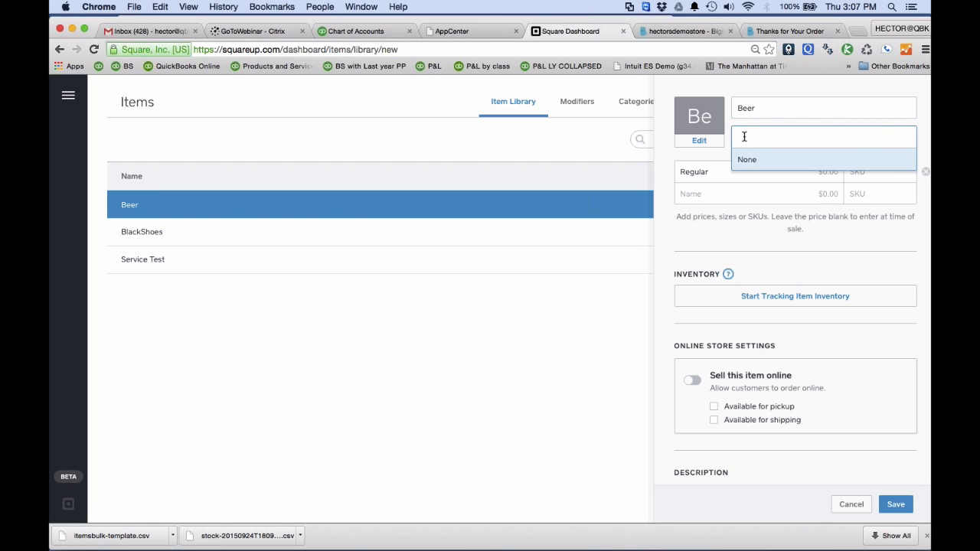
click(685, 152)
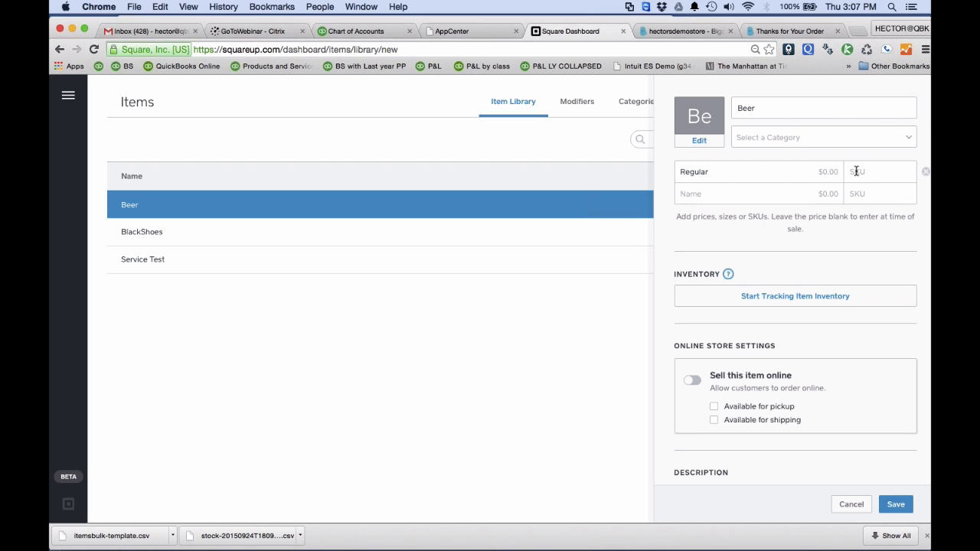
Set the price of Beer's Regular variation to $5.99 and make the browser window slightly narrower.
click(818, 173)
text(5.99)
click(754, 192)
scroll(754, 192, down, 2)
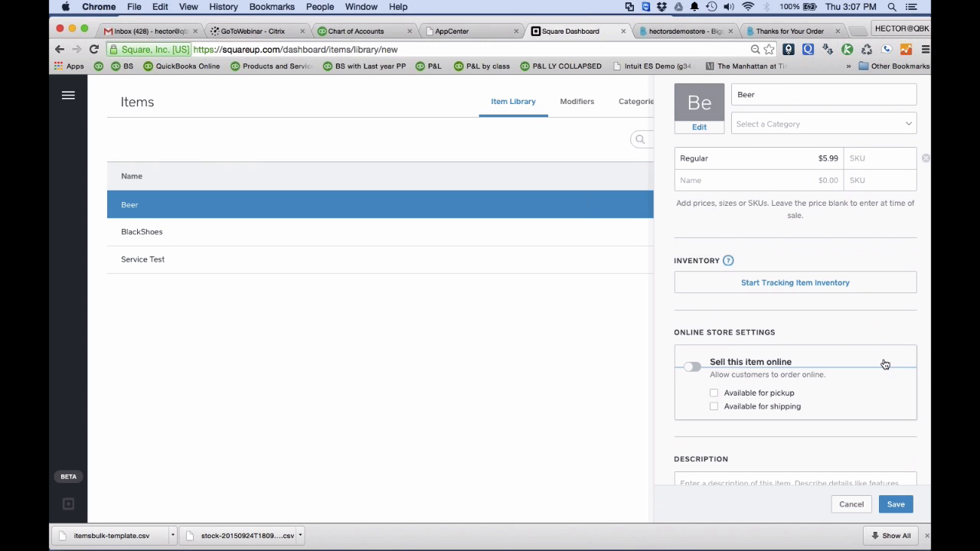
drag(927, 548, 897, 545)
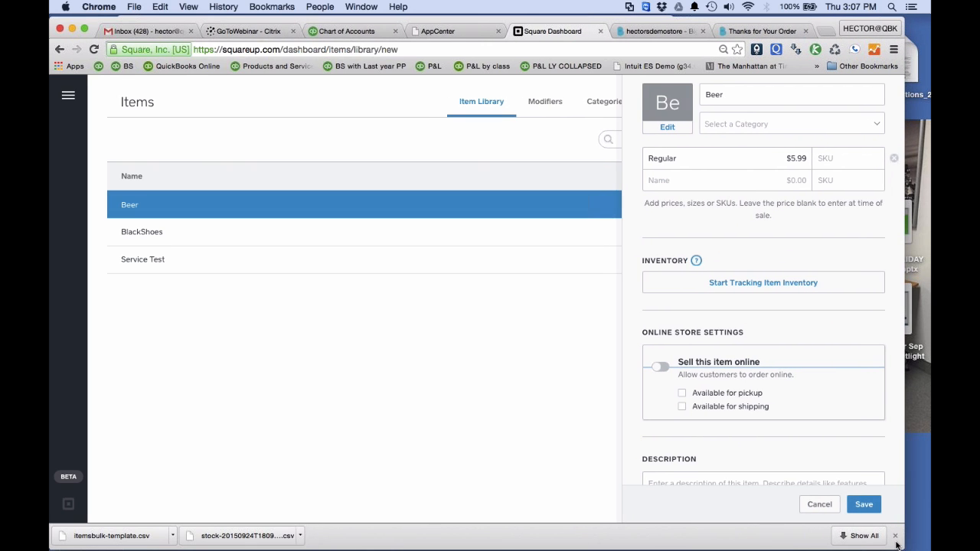
click(732, 188)
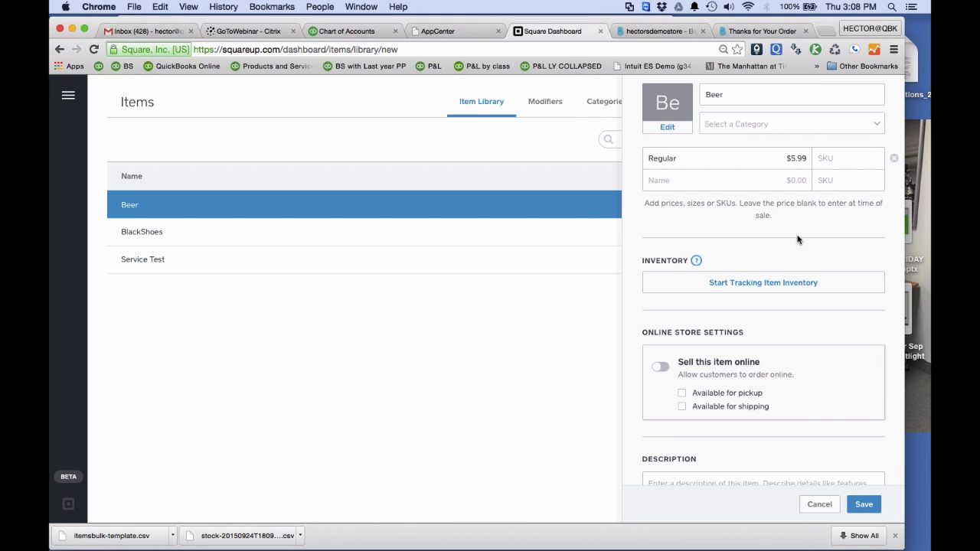
Start inventory tracking for Beer, saving the item's pending changes, and leave the stock dialog without applying it.
scroll(794, 234, down, 1)
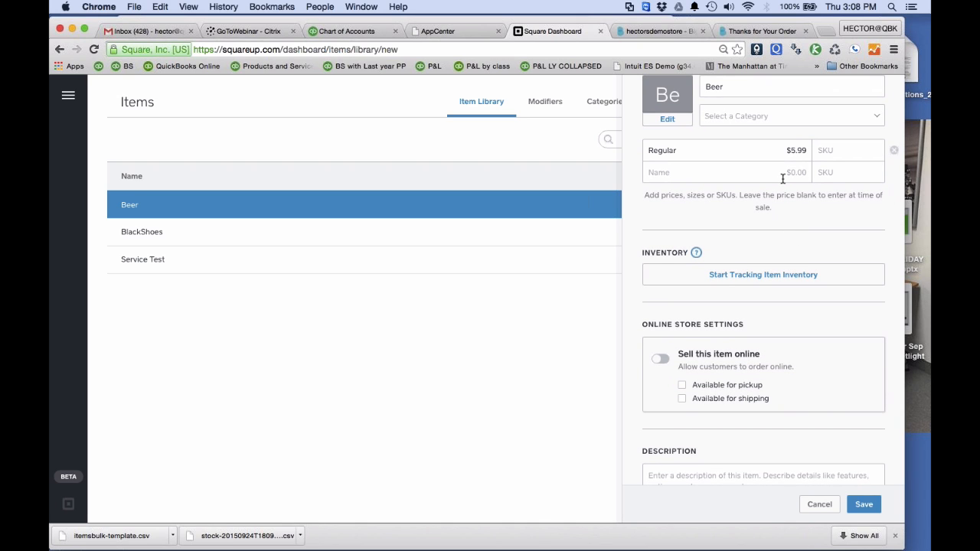
scroll(782, 178, down, 4)
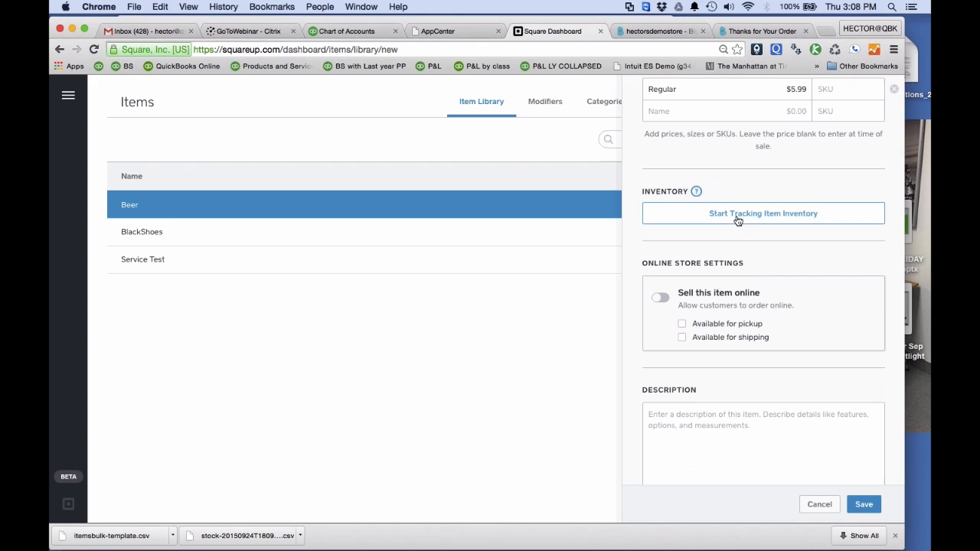
click(738, 214)
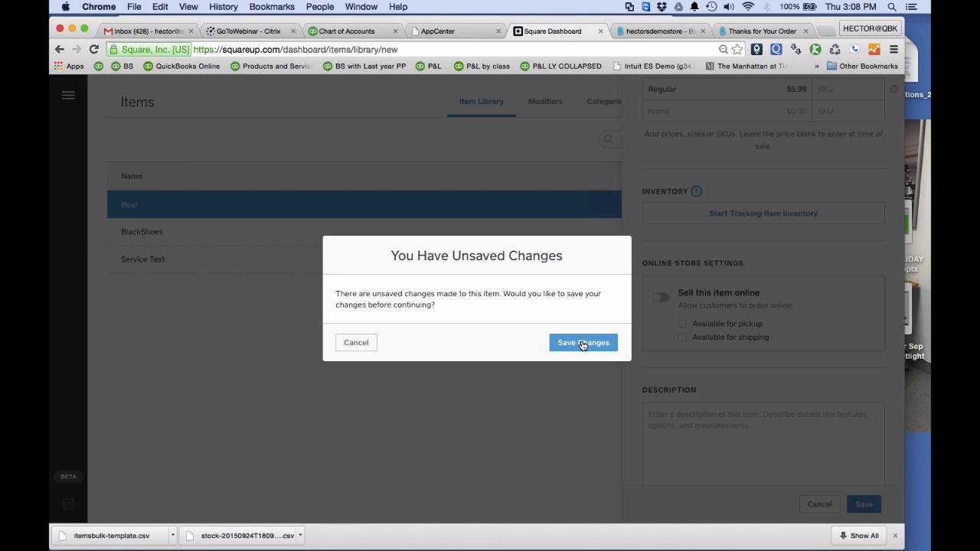
click(582, 344)
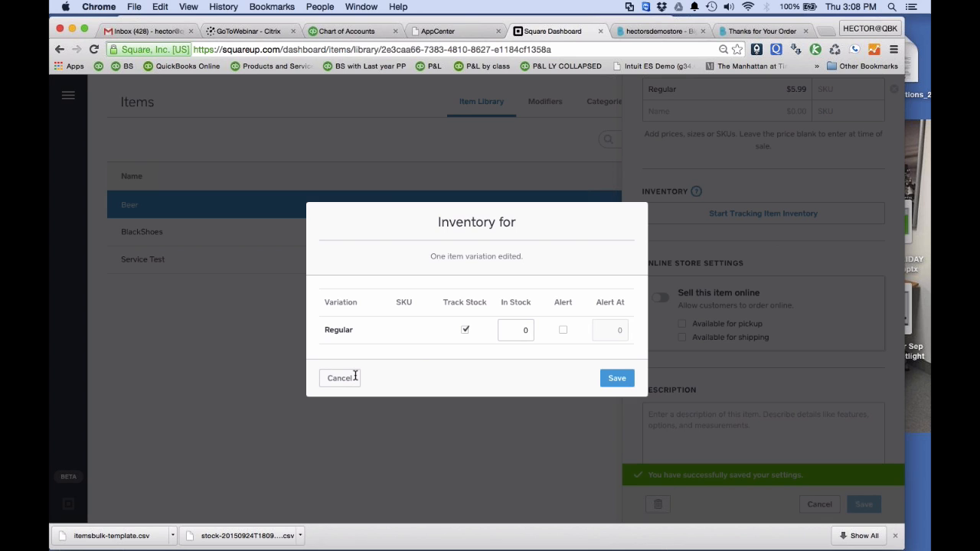
key(Escape)
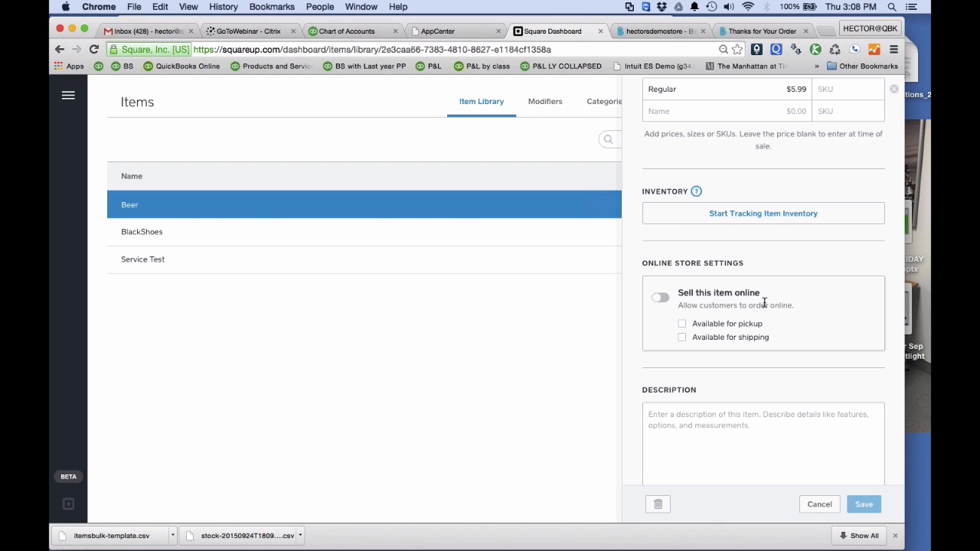
Turn on online selling for Beer, leave both pickup and shipping unselected, and try to save the item.
scroll(742, 306, down, 1)
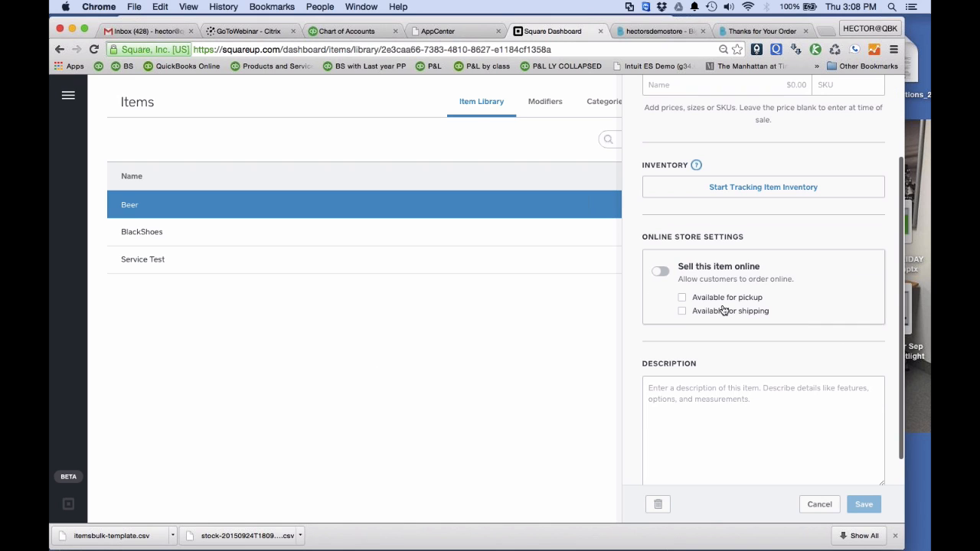
click(682, 302)
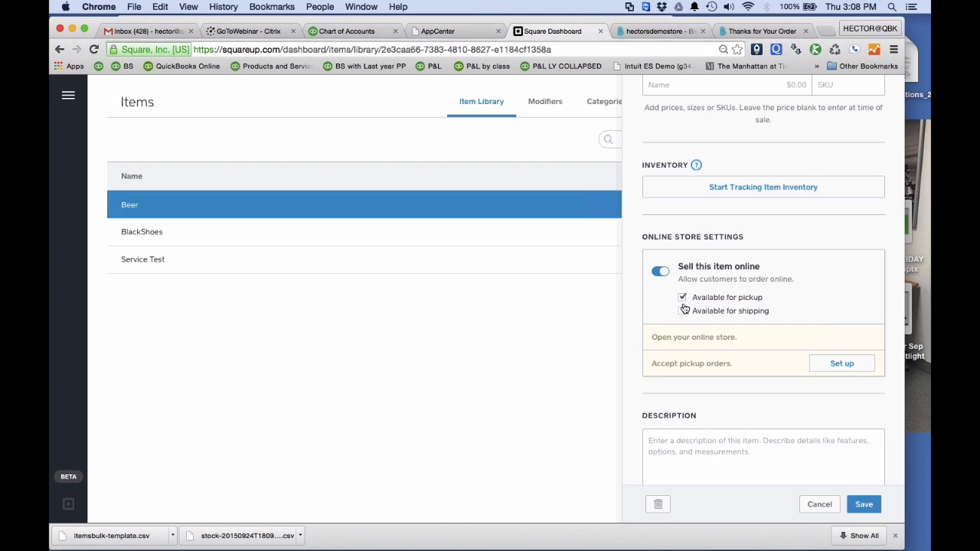
click(683, 311)
click(683, 297)
click(682, 310)
scroll(682, 311, down, 2)
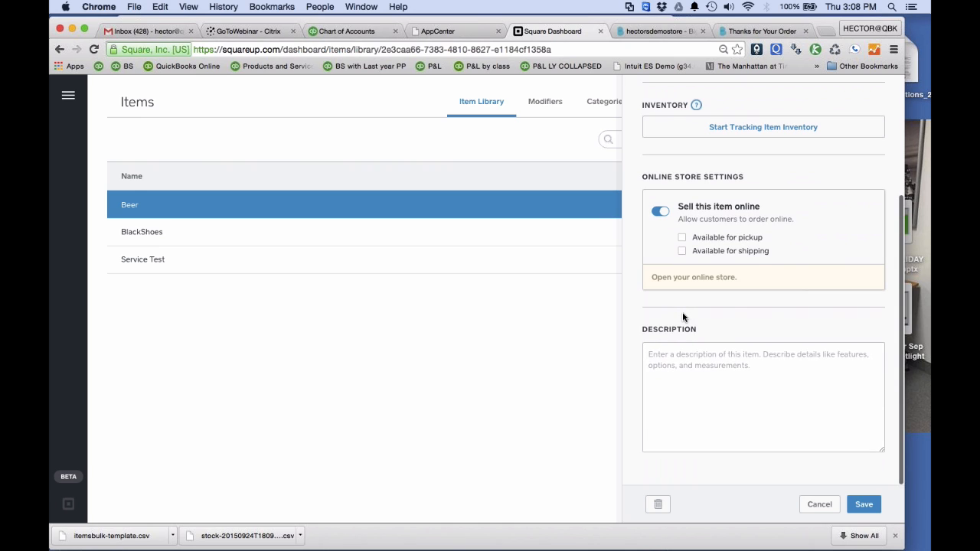
scroll(681, 311, up, 3)
scroll(682, 311, down, 2)
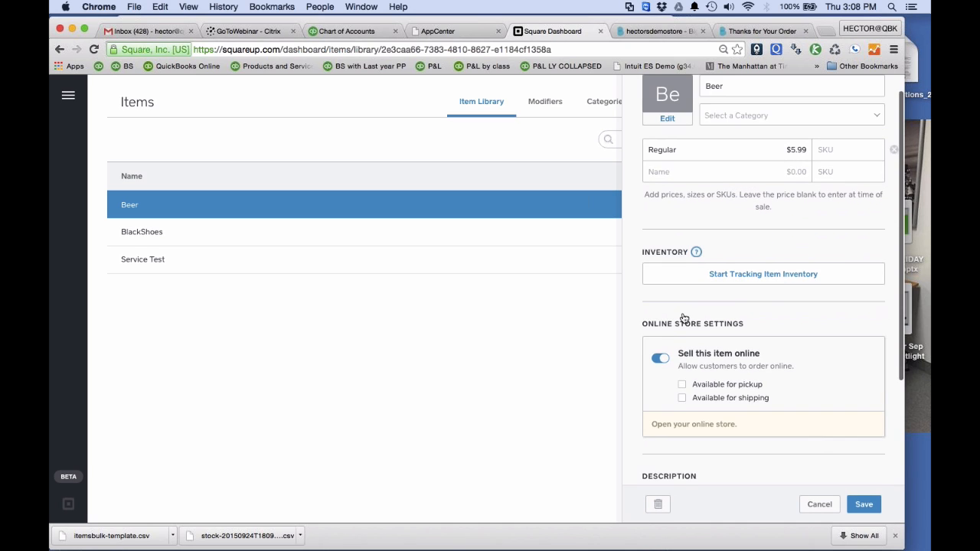
click(866, 504)
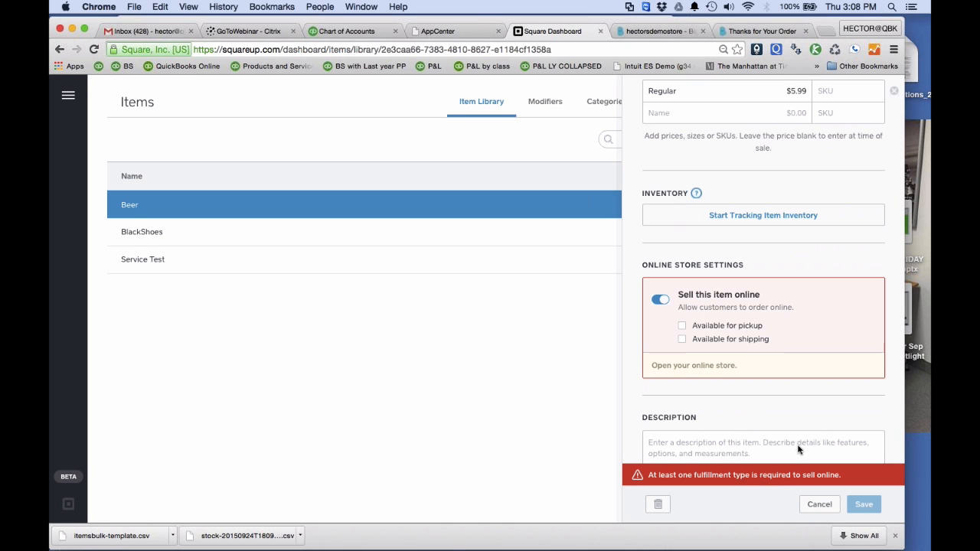
Make Beer available for shipping, save the item and close its details.
click(683, 339)
click(861, 504)
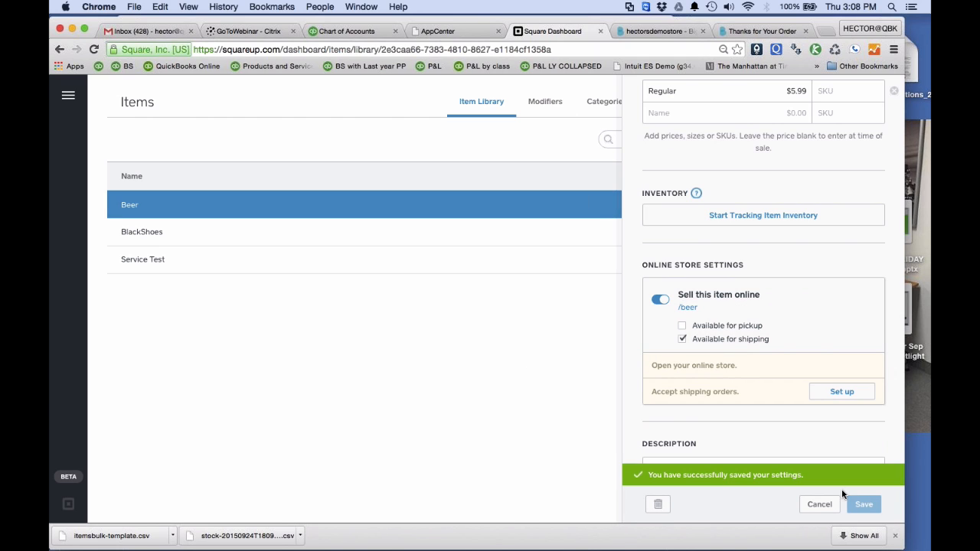
click(828, 504)
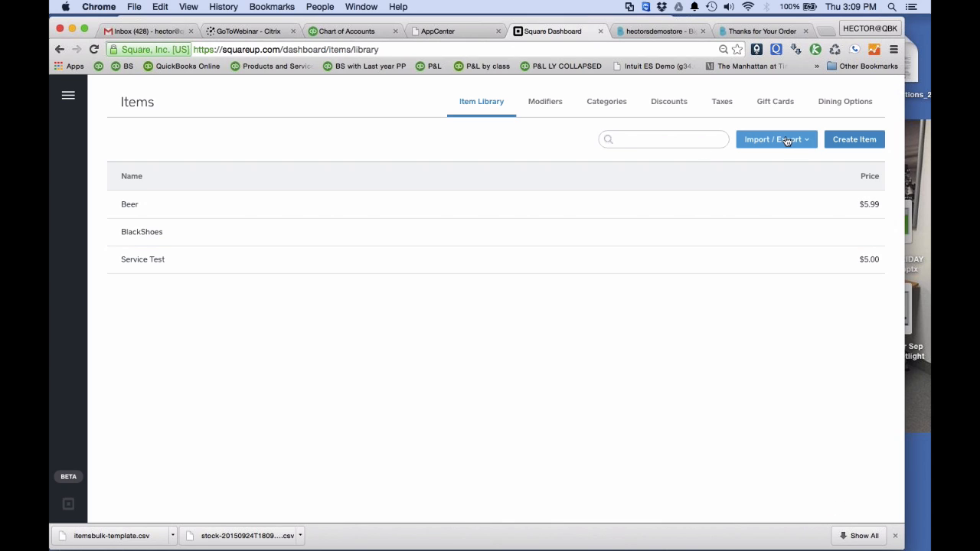
Switch to QuickBooks Online, open the Products and Services list and look through its items.
click(347, 32)
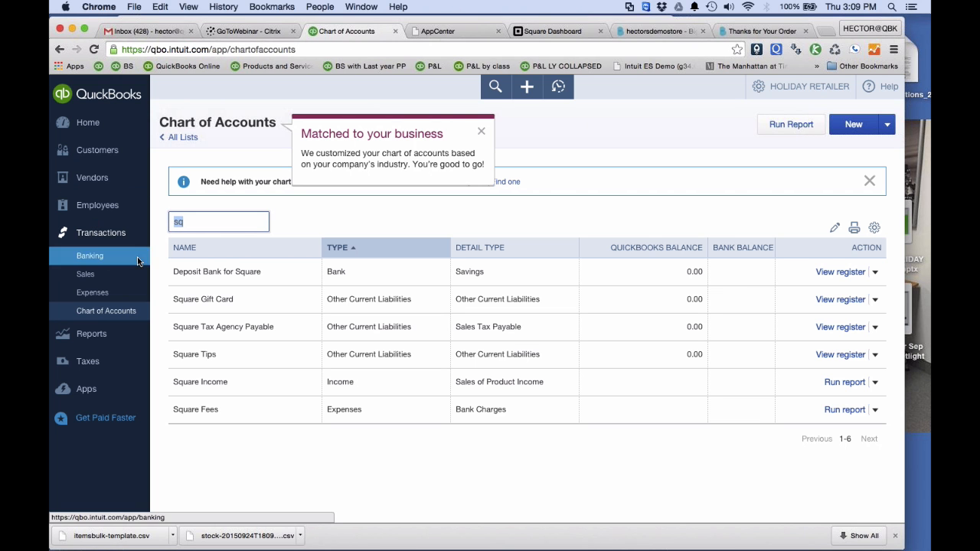
click(801, 85)
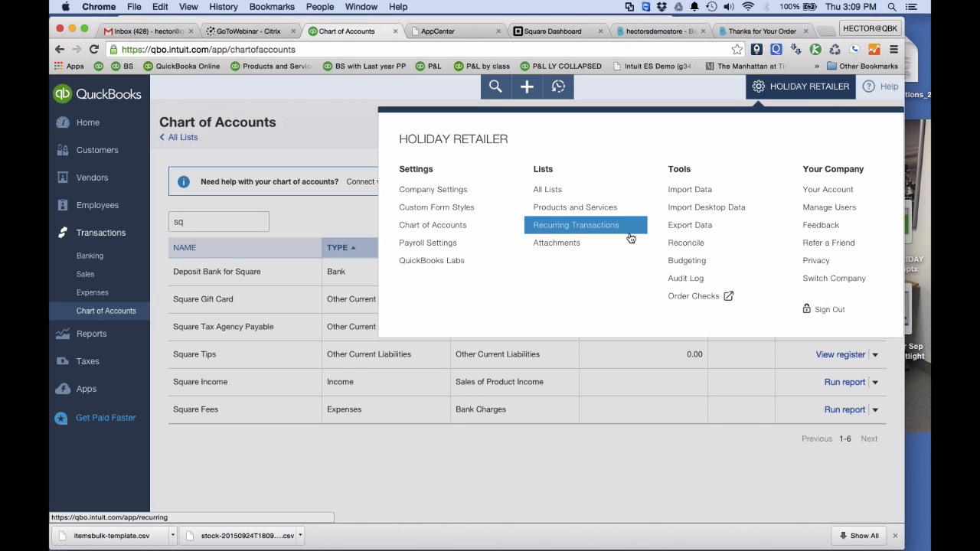
click(597, 207)
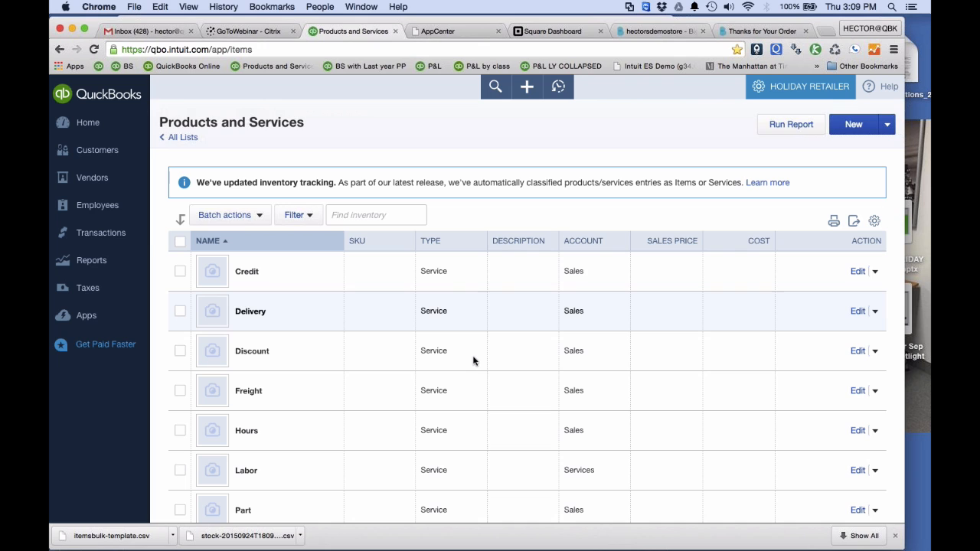
scroll(472, 357, down, 5)
scroll(472, 357, up, 10)
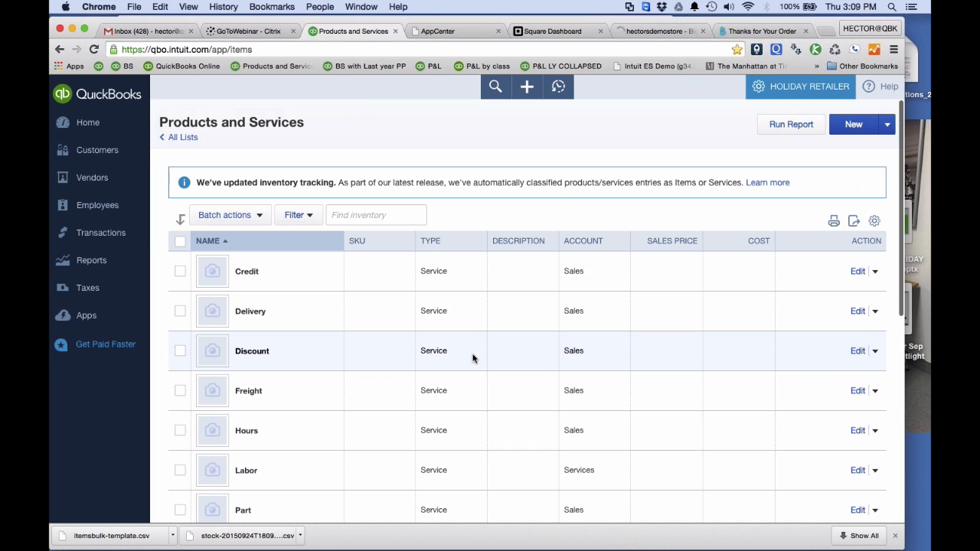
Export the Products and Services list to Excel, view the spreadsheet in an enlarged window and return to the browser.
click(853, 222)
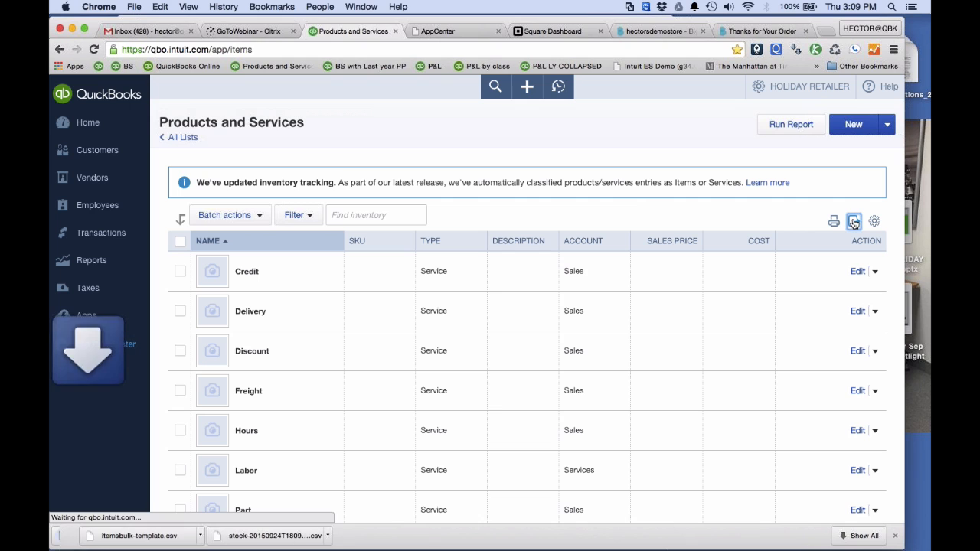
click(98, 542)
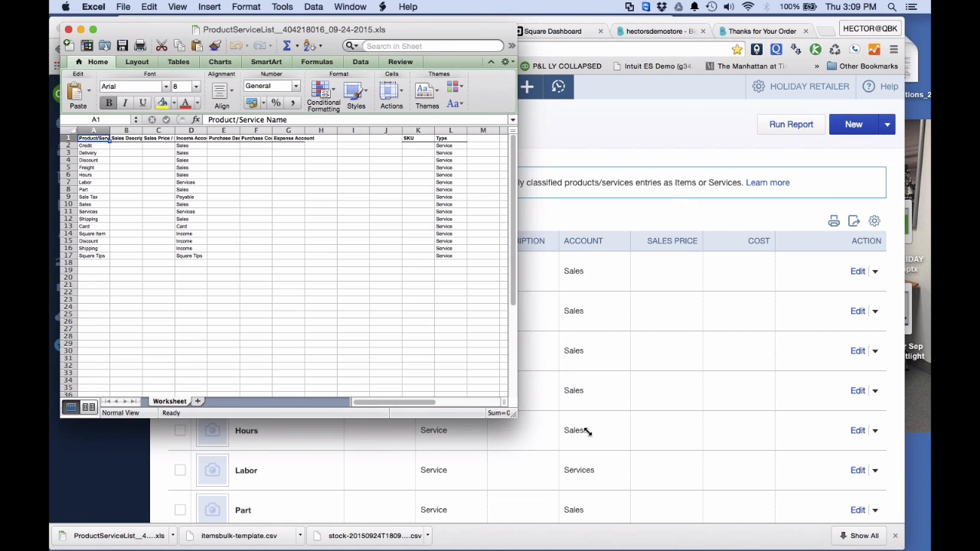
drag(513, 415, 636, 462)
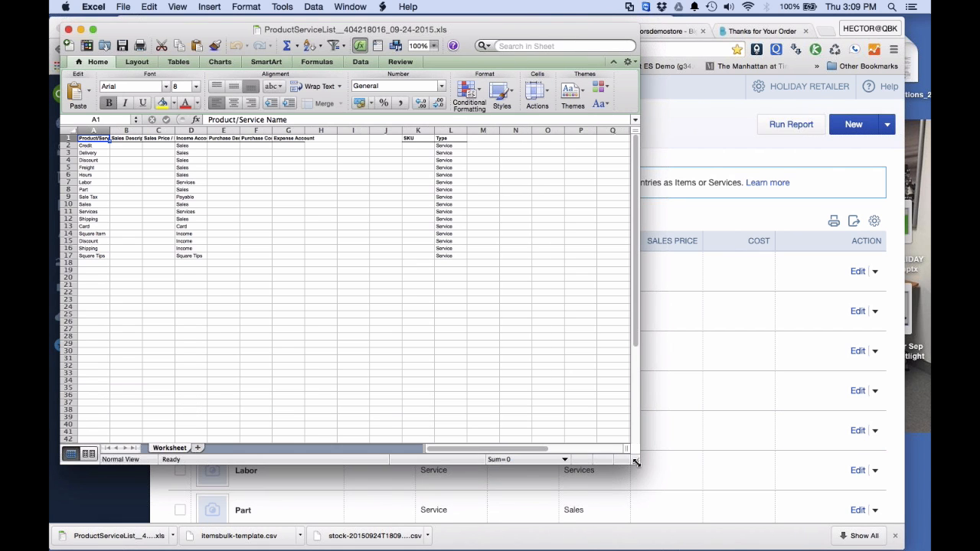
click(733, 19)
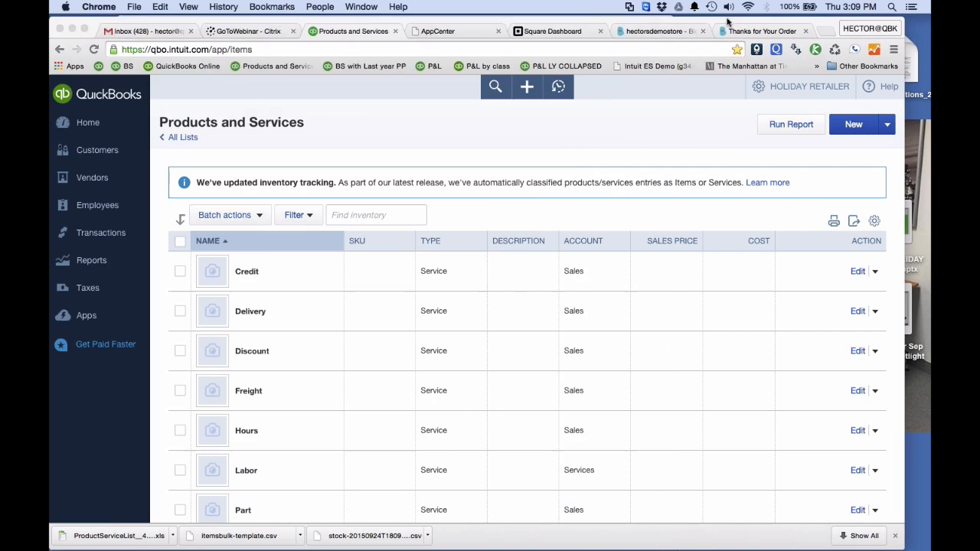
Switch to the Square dashboard, review the item import upload dialog for the Modify Item Library option, and cancel the import.
click(567, 32)
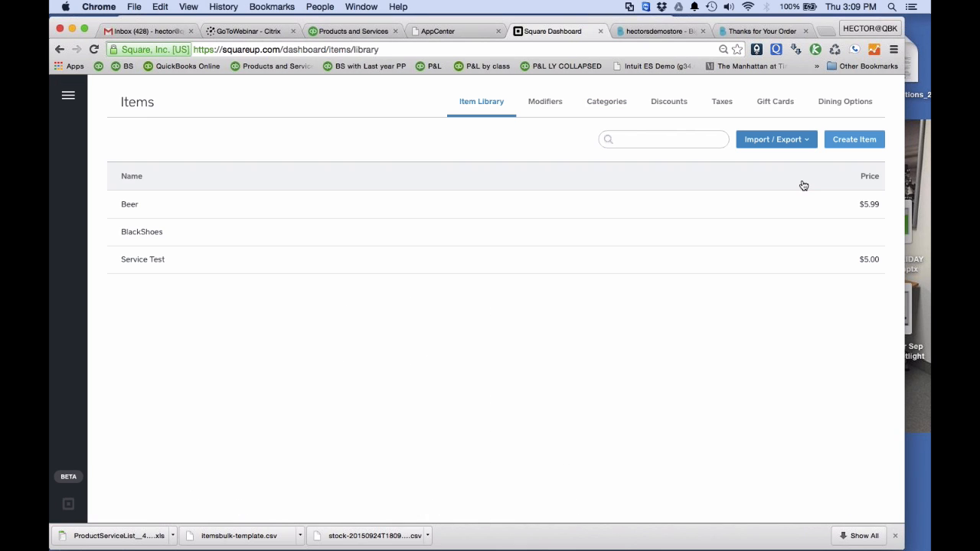
right_click(807, 144)
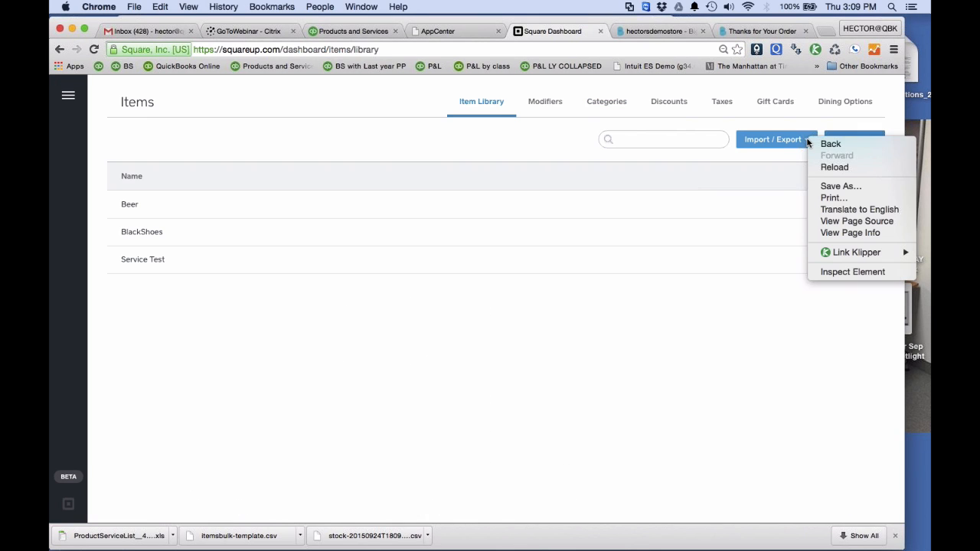
right_click(786, 135)
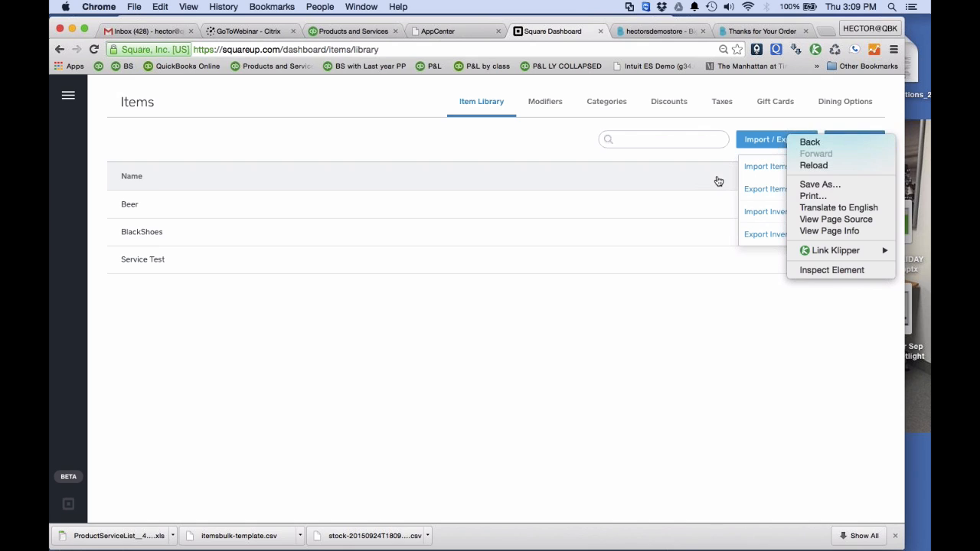
click(769, 168)
click(768, 167)
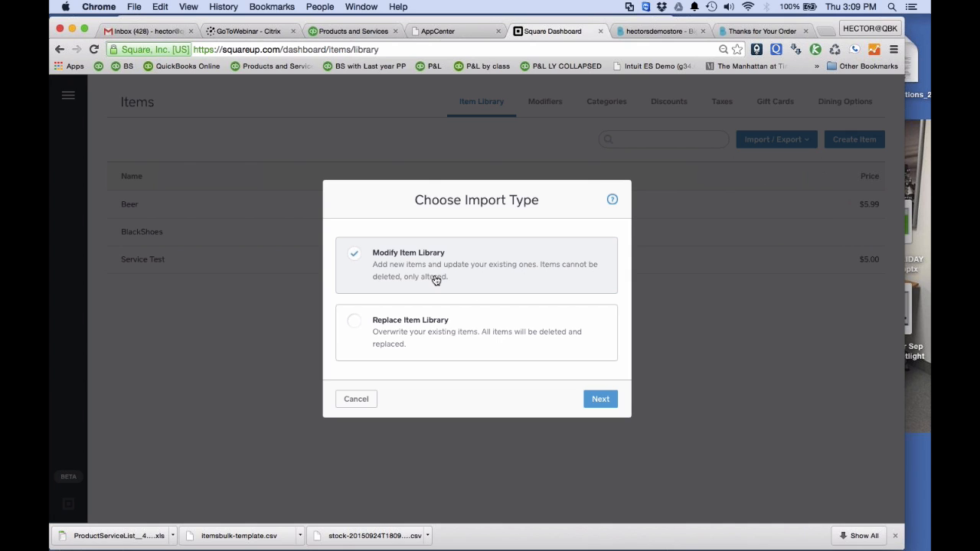
click(600, 400)
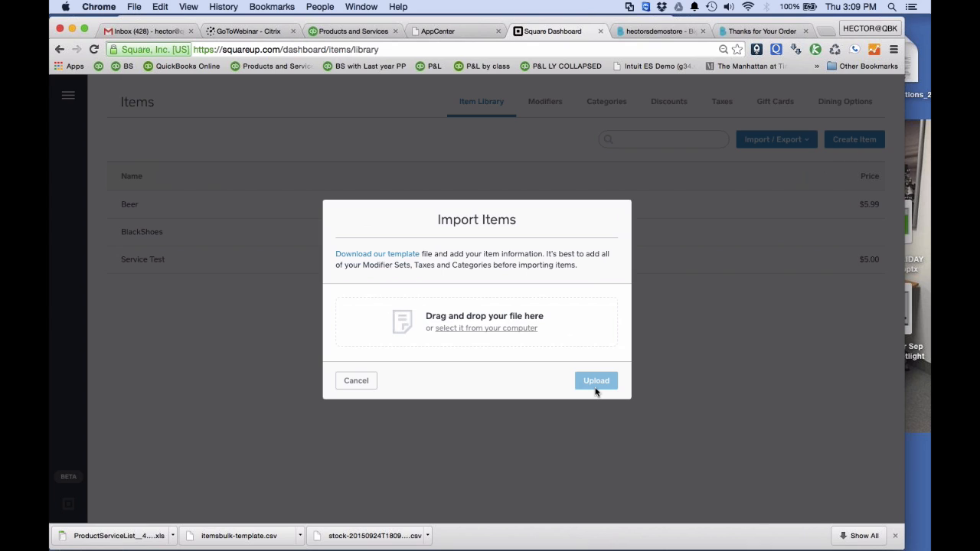
click(342, 381)
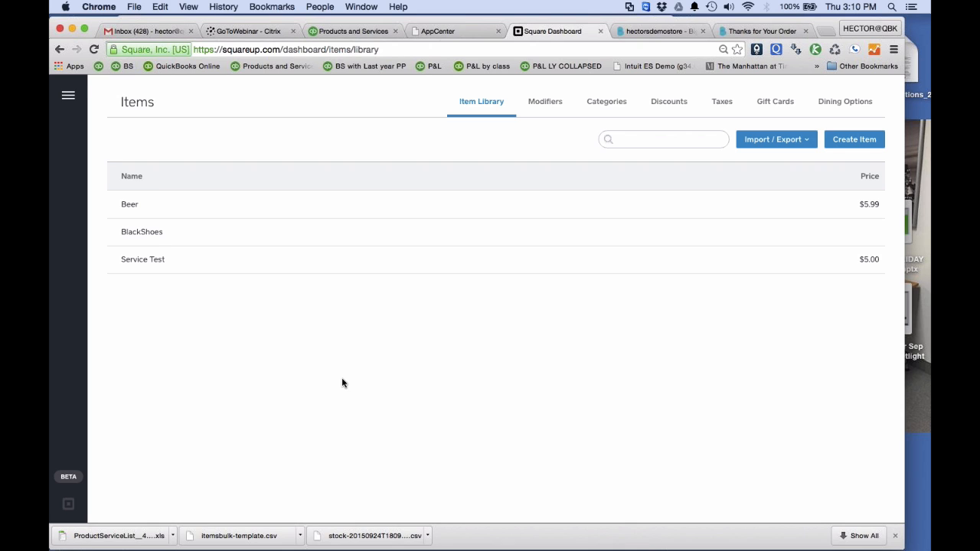
Return to the slide presentation and advance past the Square Fees slide to the QuickBooks Point of Sale Featured App slide.
key(ctrl+Up)
click(425, 275)
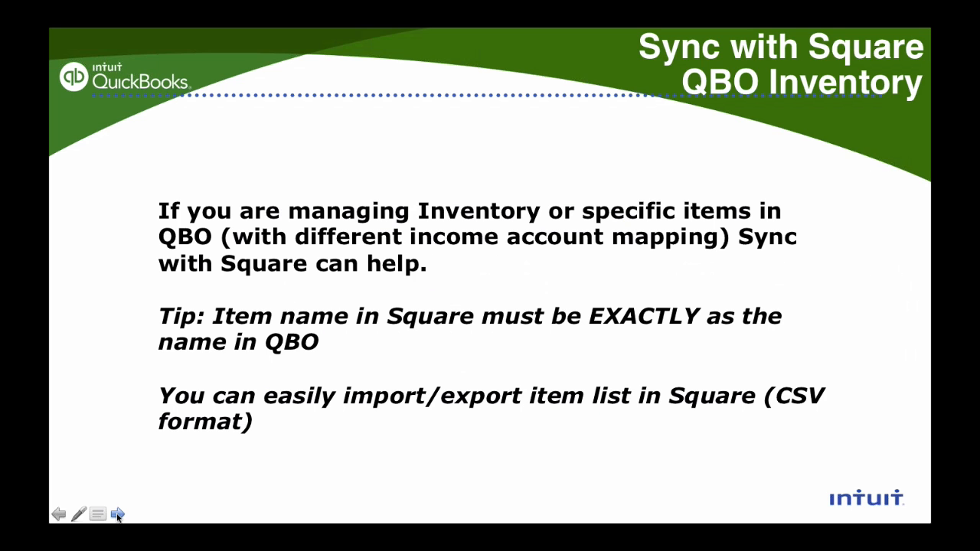
click(118, 515)
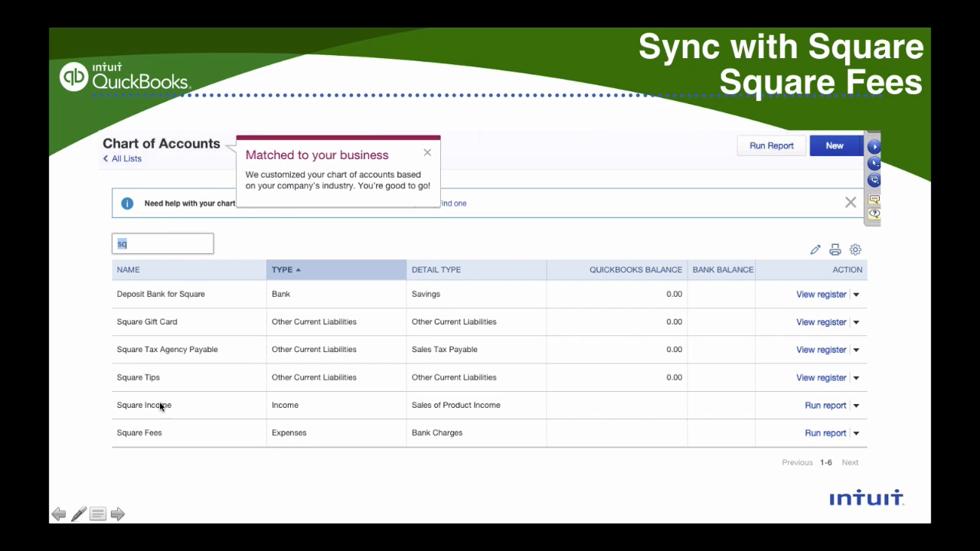
click(830, 437)
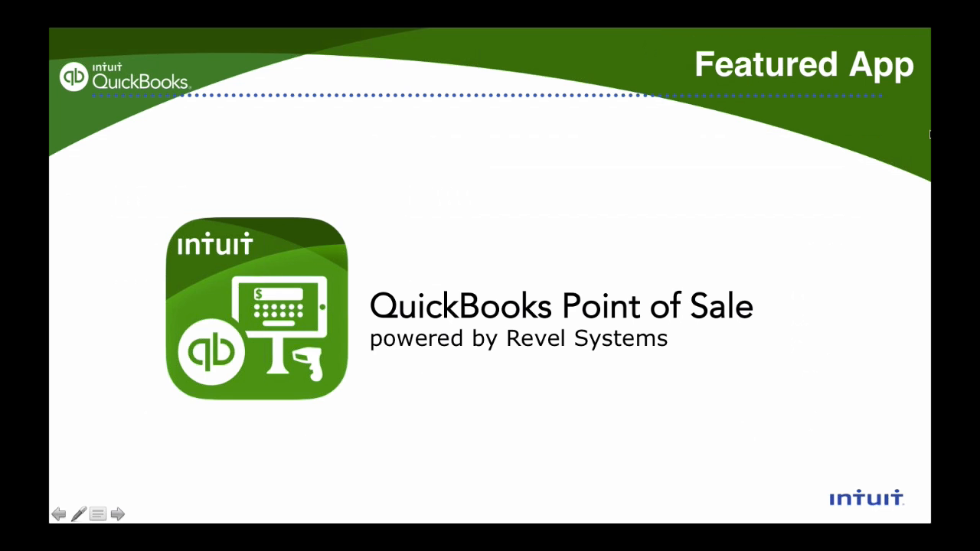